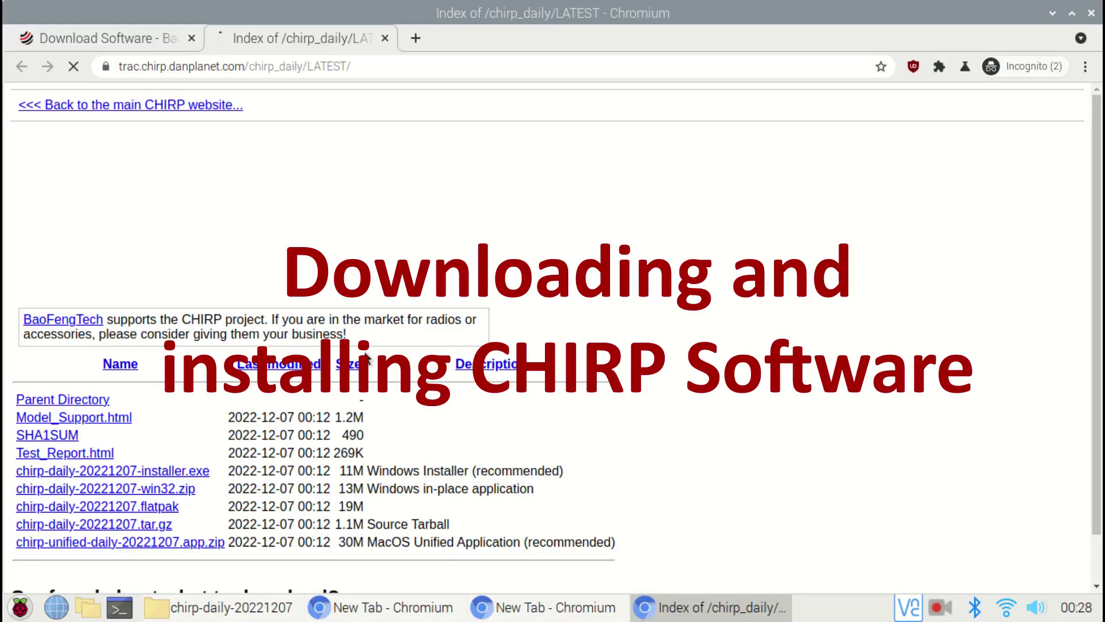
Locate the chirp-daily-20221207.tar.gz source tarball in the CHIRP daily download listing
scroll(231, 340, down, 3)
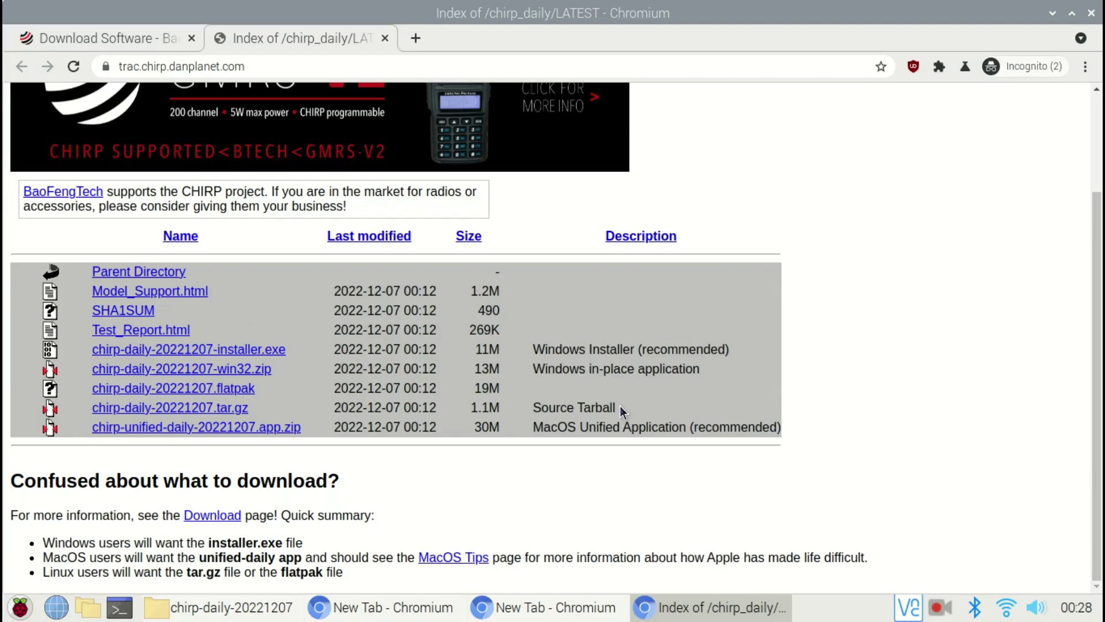
drag(625, 412, 43, 411)
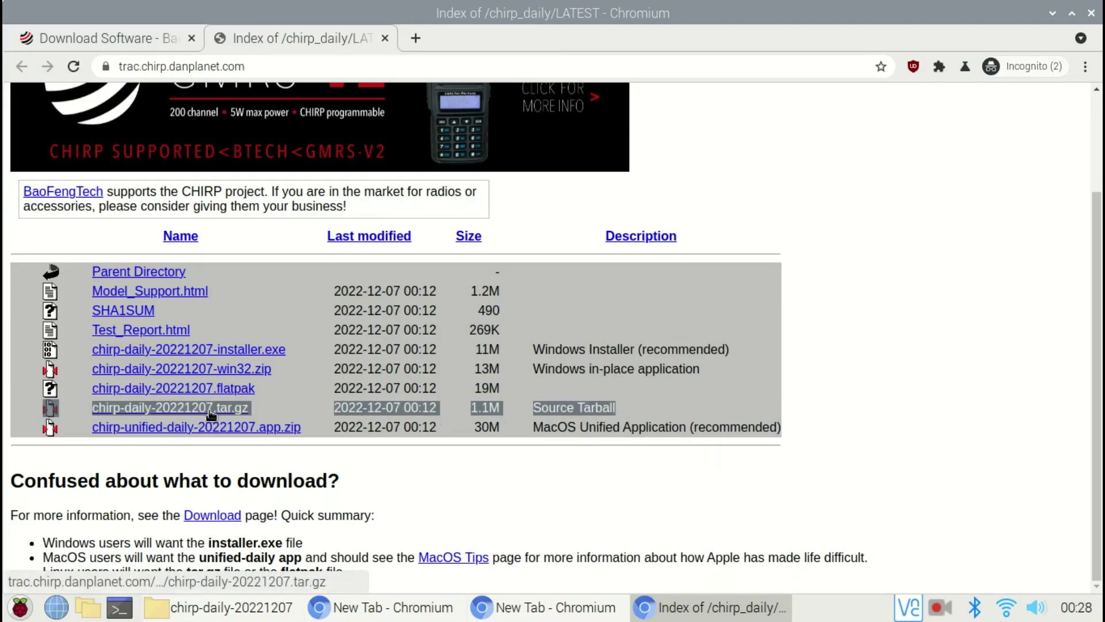
Switch to the file manager and execute the chirpw script in the chirp-daily-20221207 folder
click(220, 611)
drag(440, 62, 580, 58)
click(557, 254)
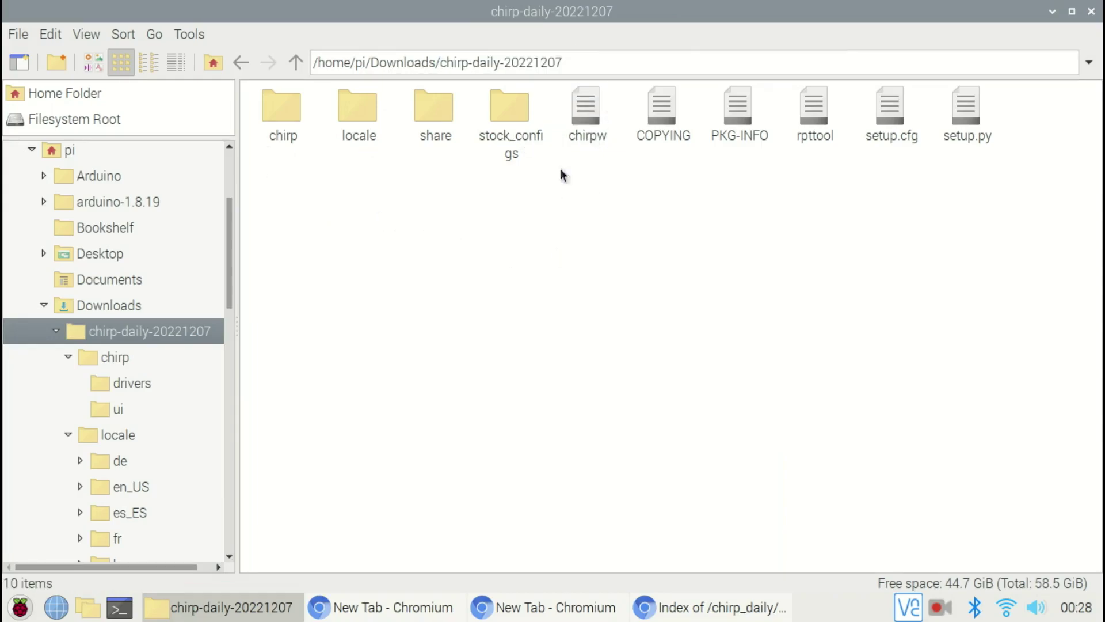
click(594, 113)
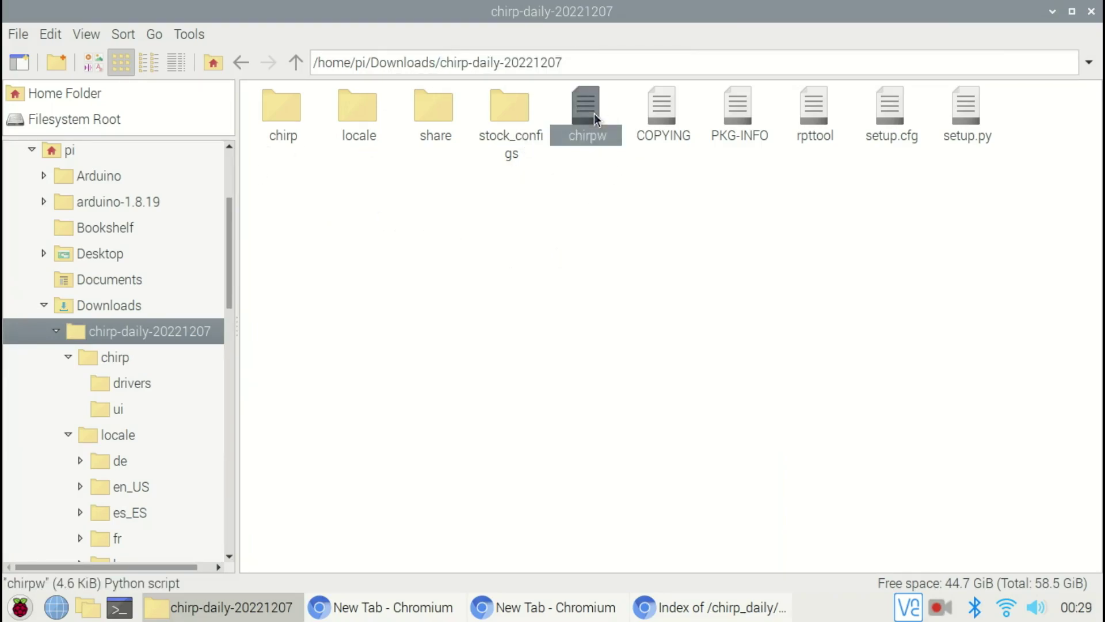
right_click(594, 113)
click(617, 123)
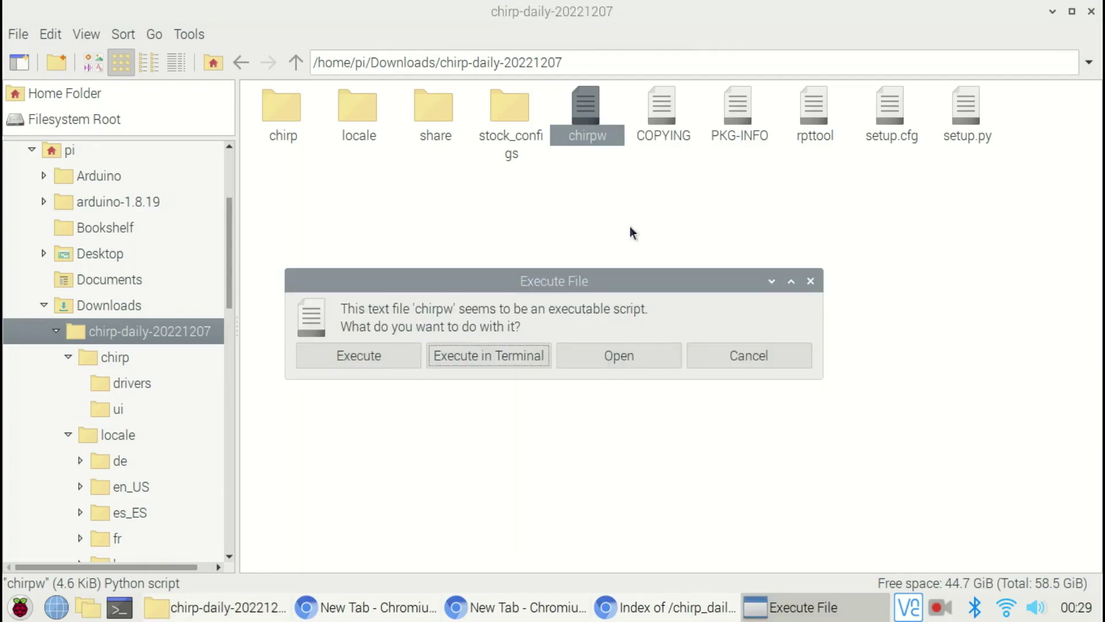
click(389, 360)
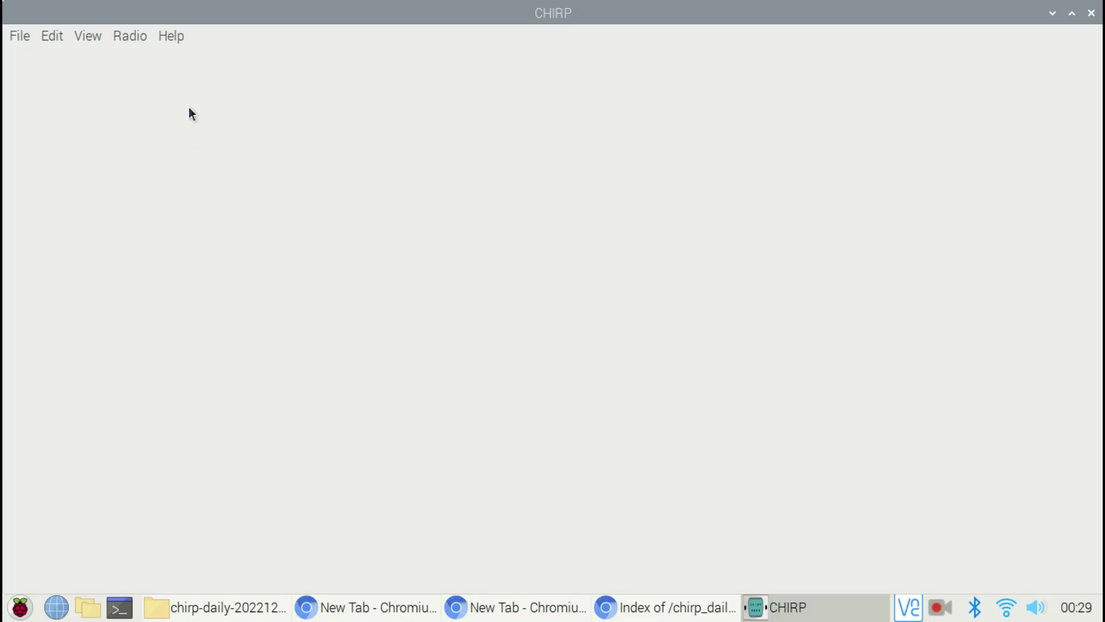
Download the memories from the radio using port /dev/ttyACM0, vendor Baofeng and model UV-5R
click(123, 39)
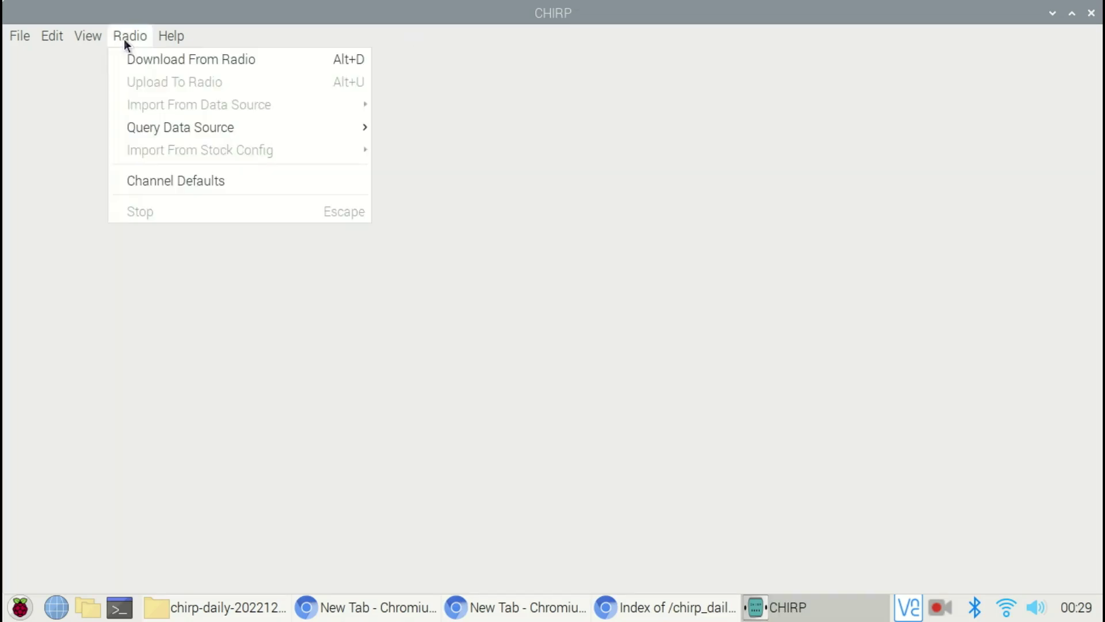
click(154, 63)
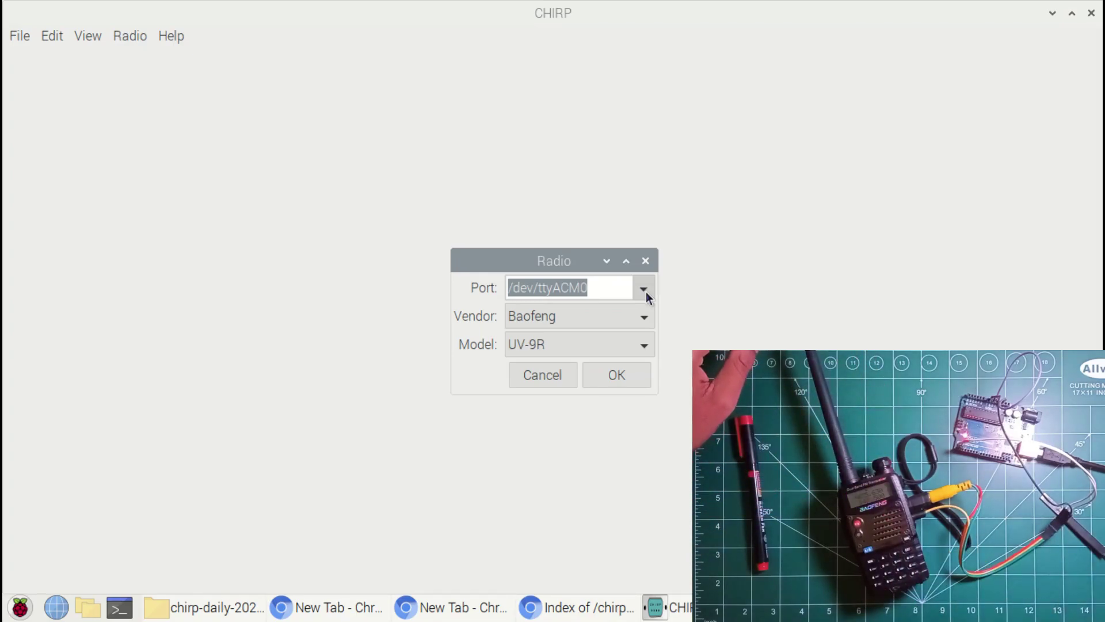
click(645, 289)
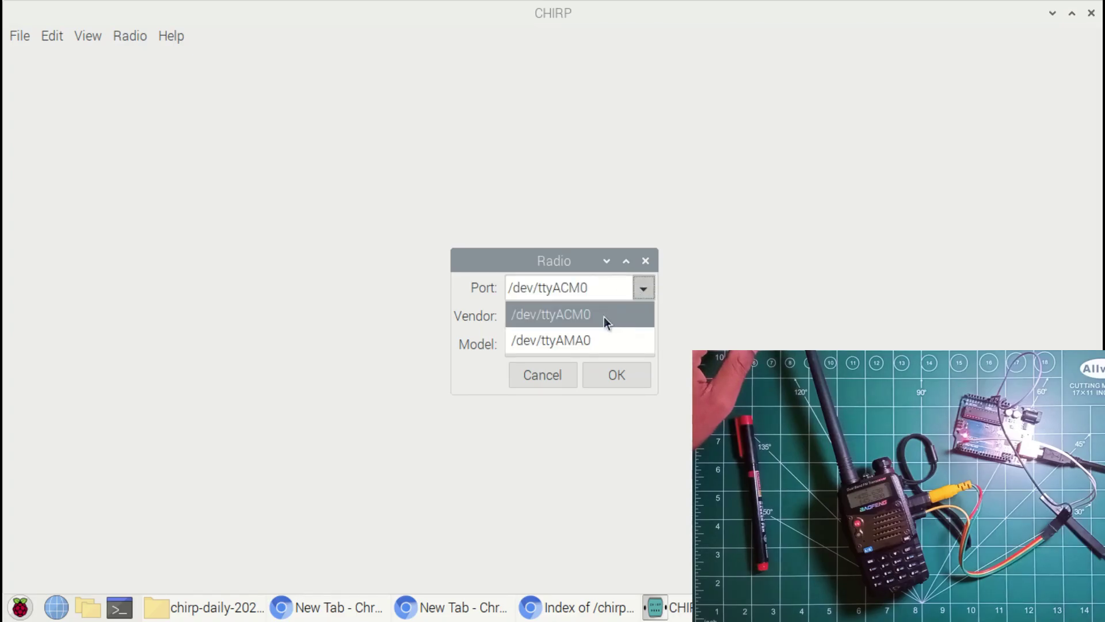
click(603, 316)
click(632, 344)
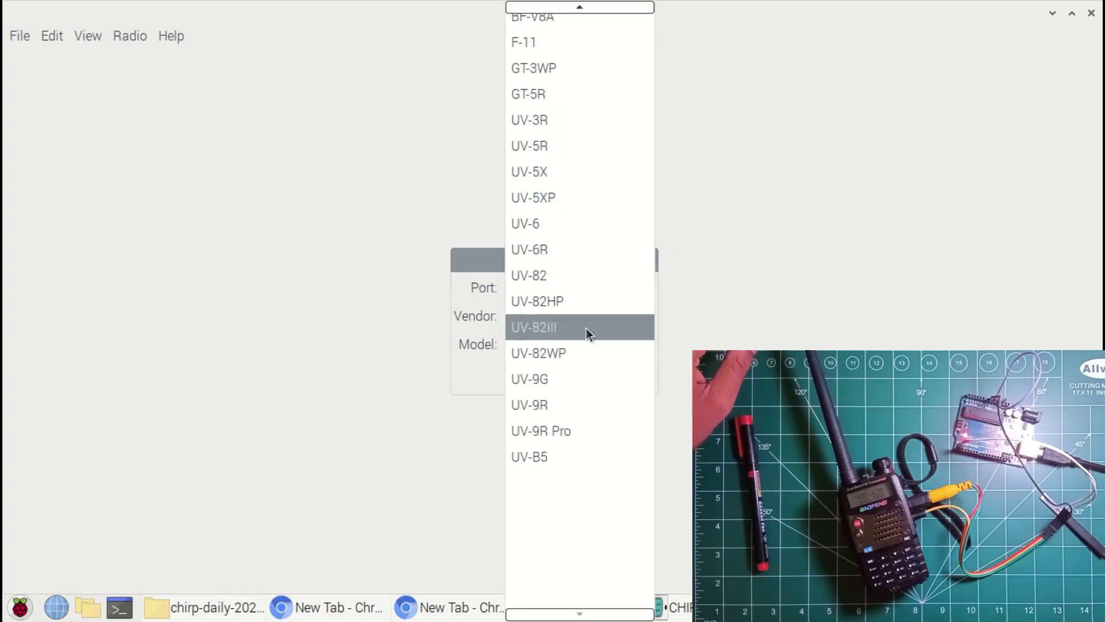
scroll(576, 288, up, 1)
click(542, 221)
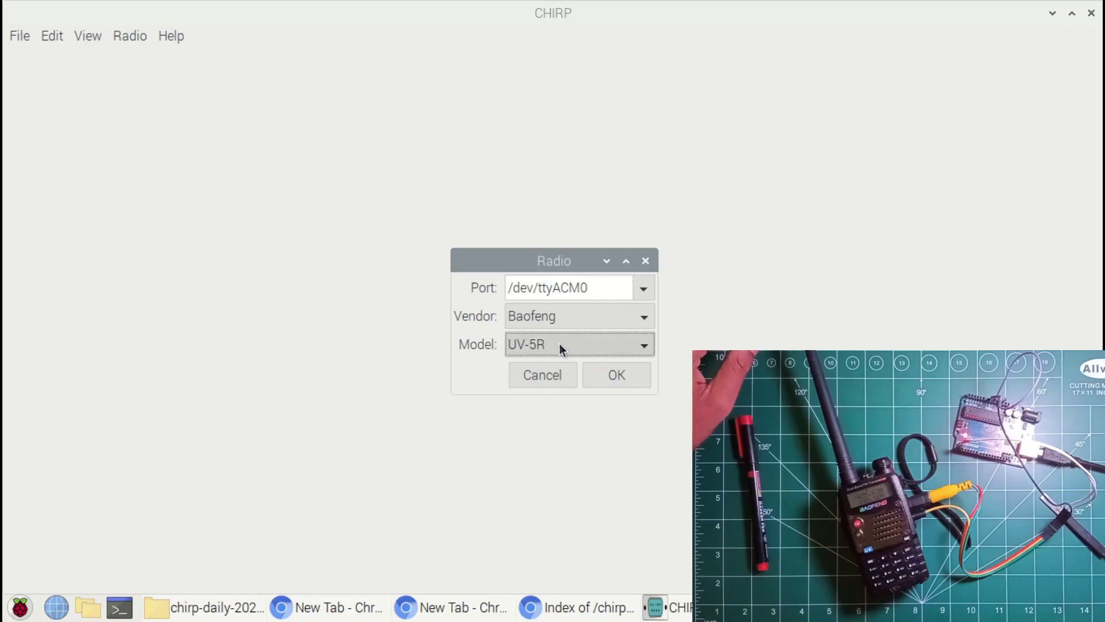
click(582, 317)
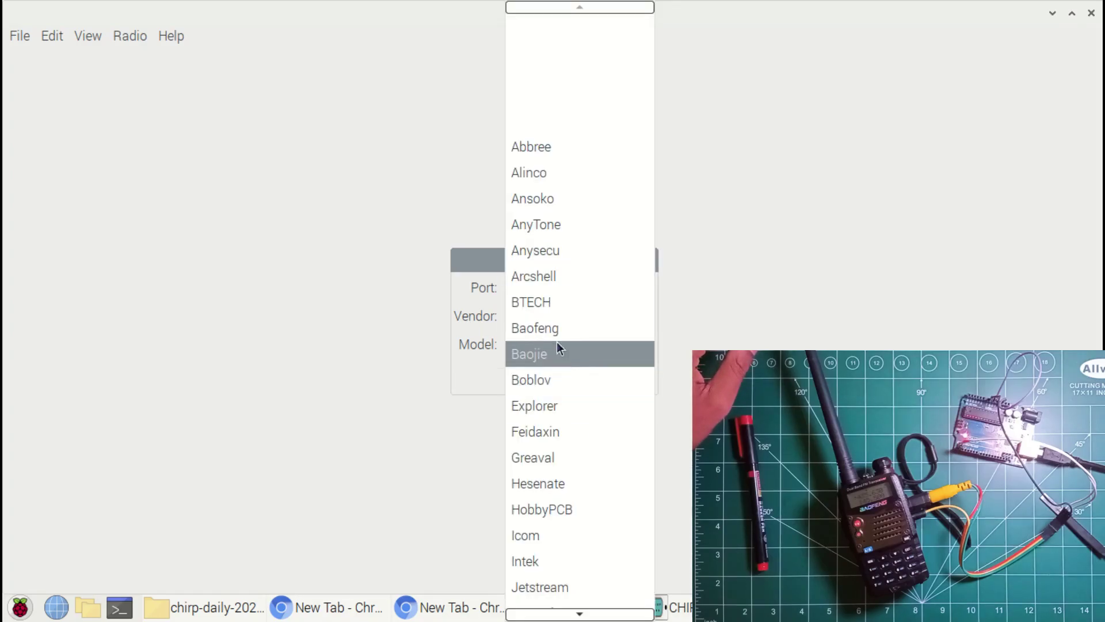
click(535, 334)
click(628, 376)
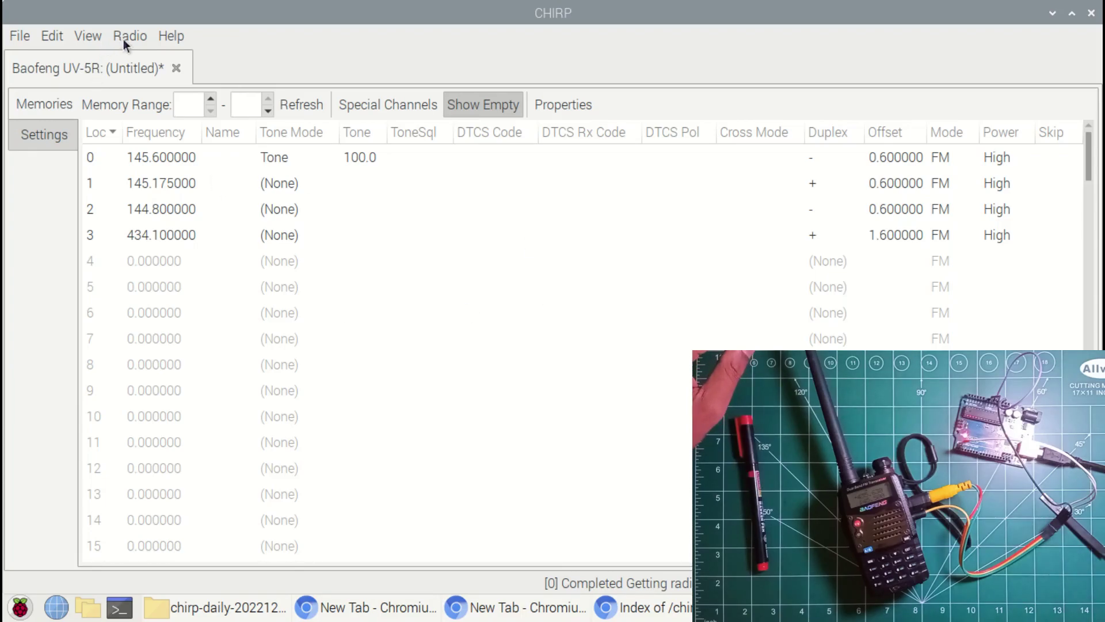
Name the 145.600000 channel in memory location 0 VU2CHN
click(268, 156)
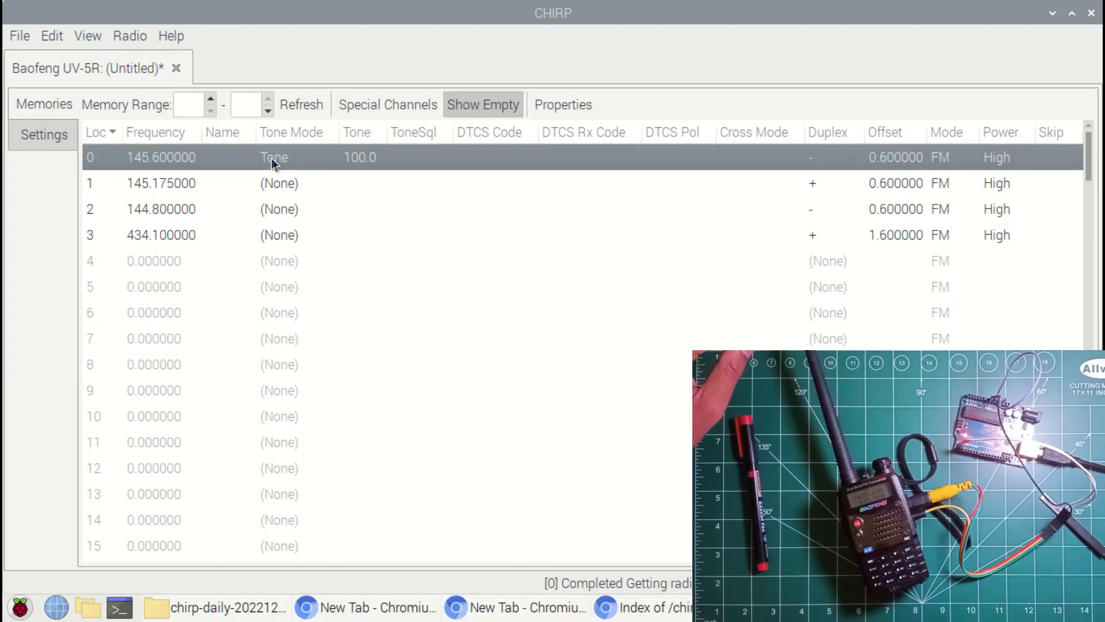
click(216, 157)
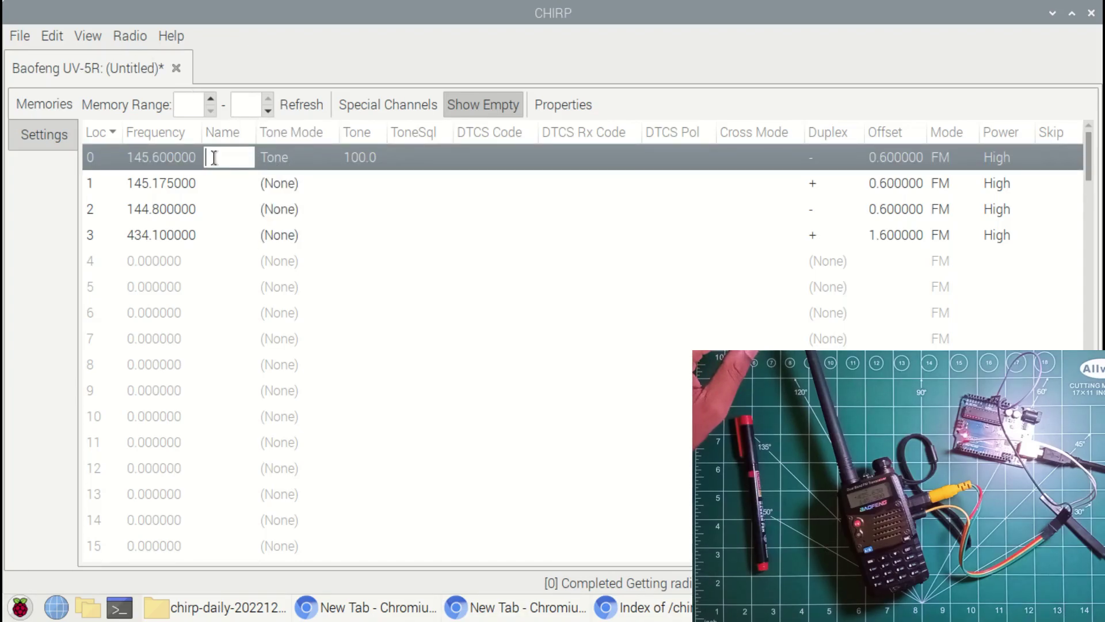
text(VU)
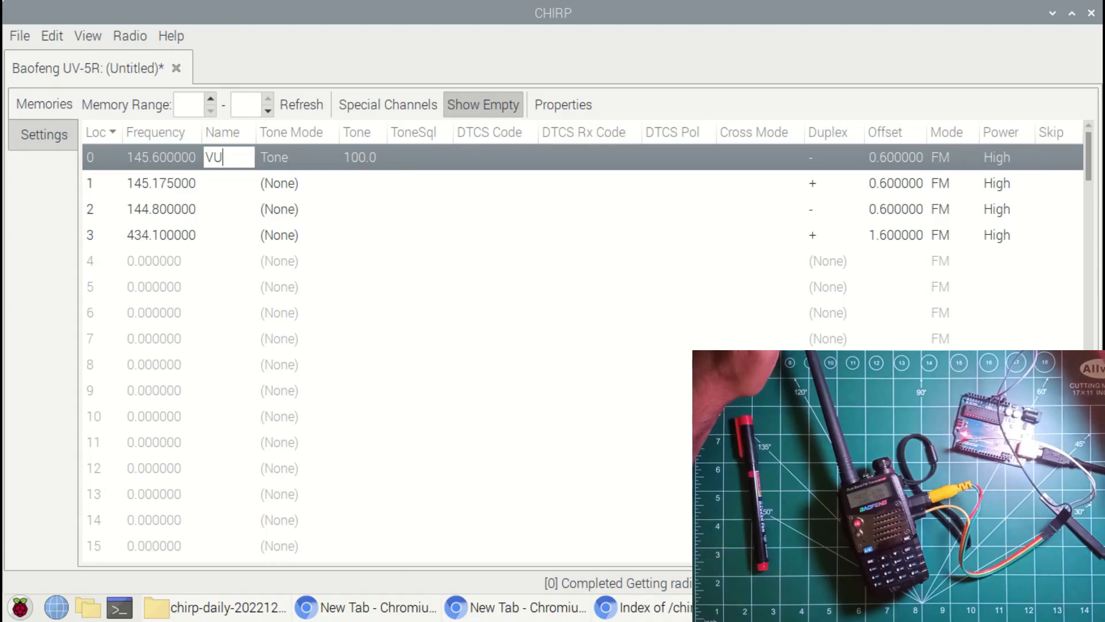
text(2CHN)
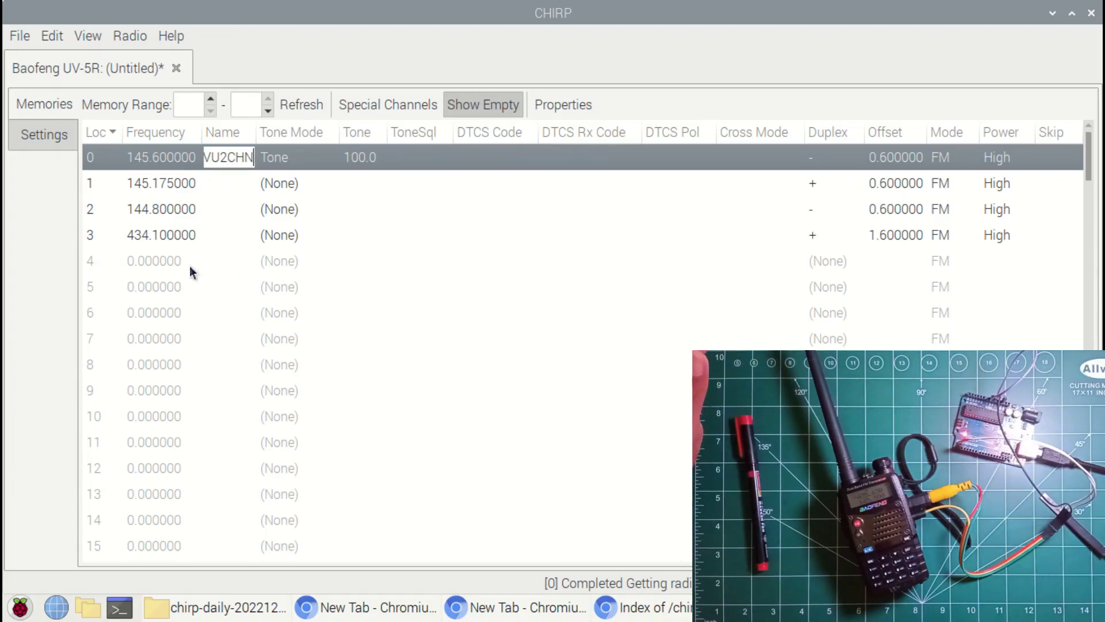
Name the 144.800000 channel in memory location 2 VU2ETD
click(194, 211)
click(223, 210)
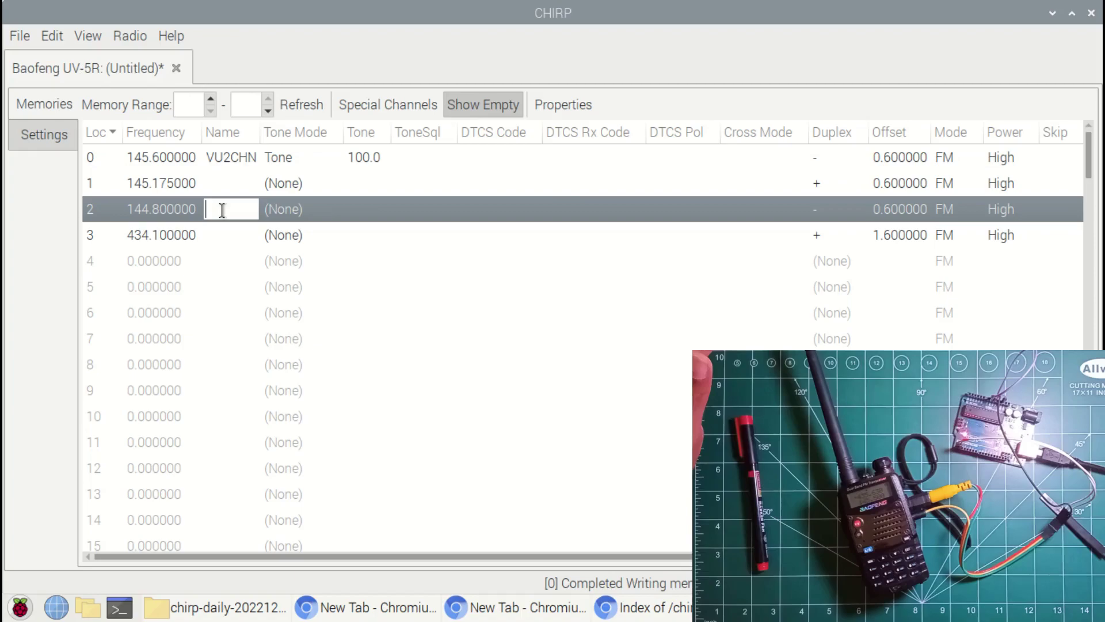
text(VU2)
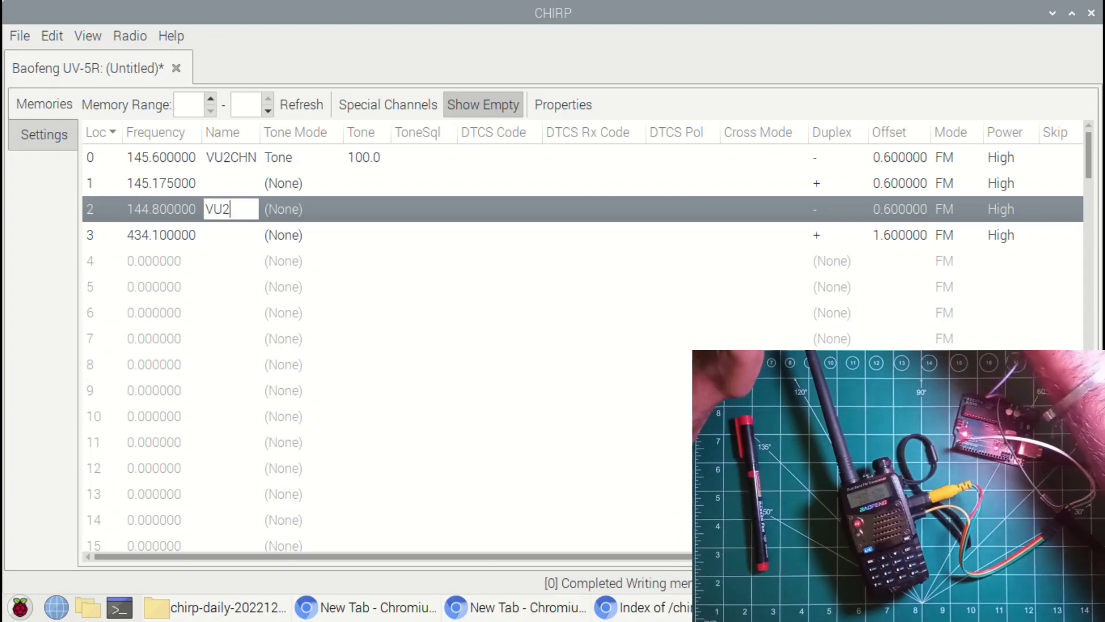
text(ETD)
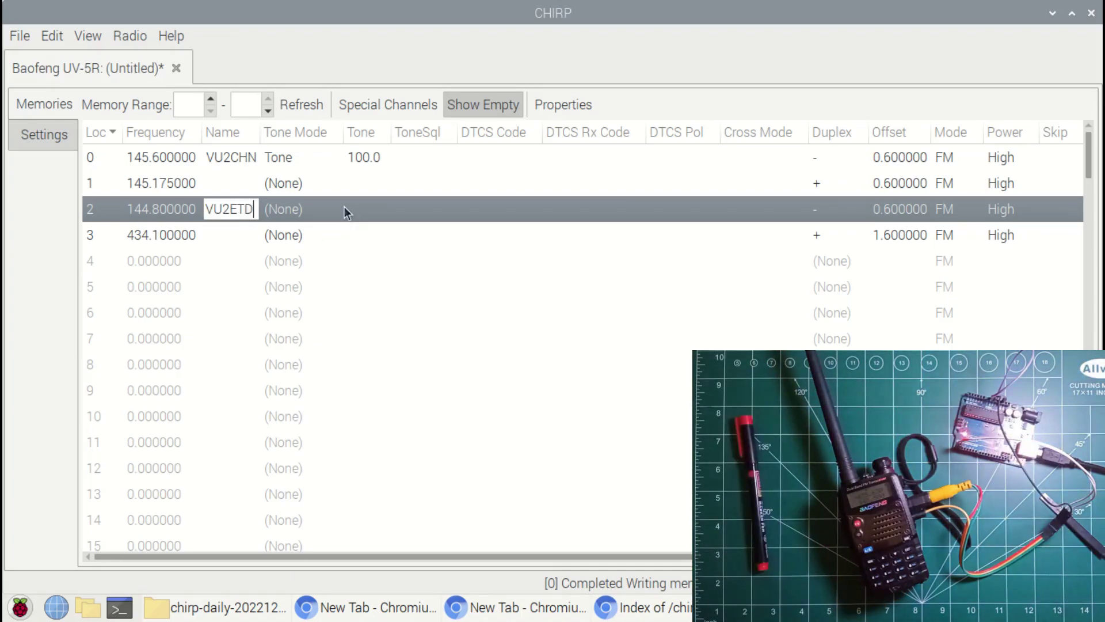
click(354, 254)
click(281, 209)
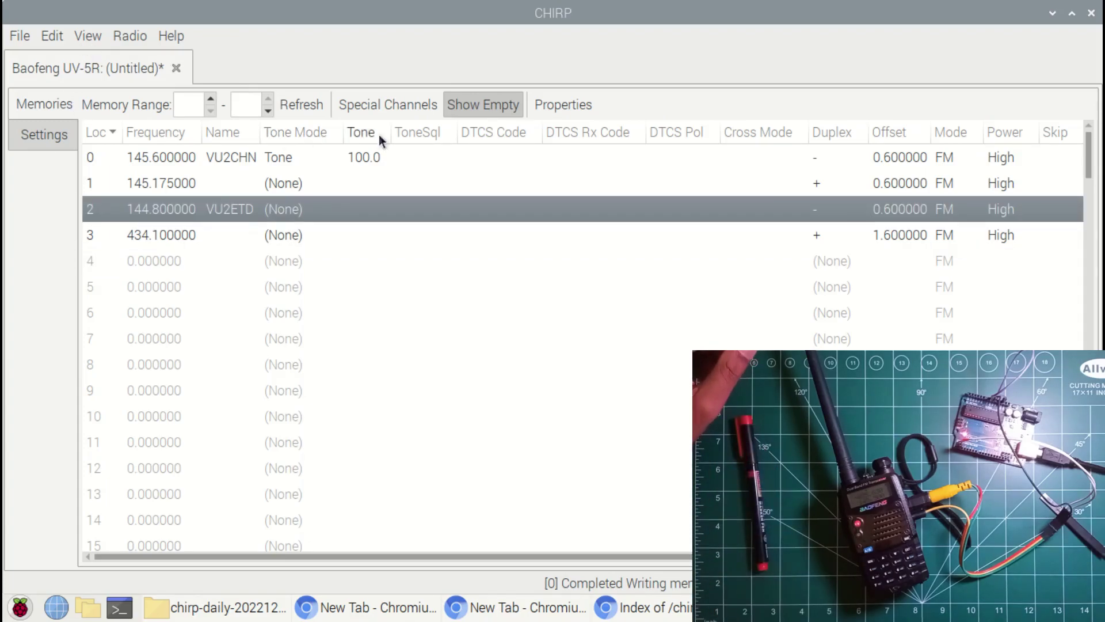
Upload the edited channel list to the Baofeng UV-5R through port /dev/ttyACM0
click(126, 35)
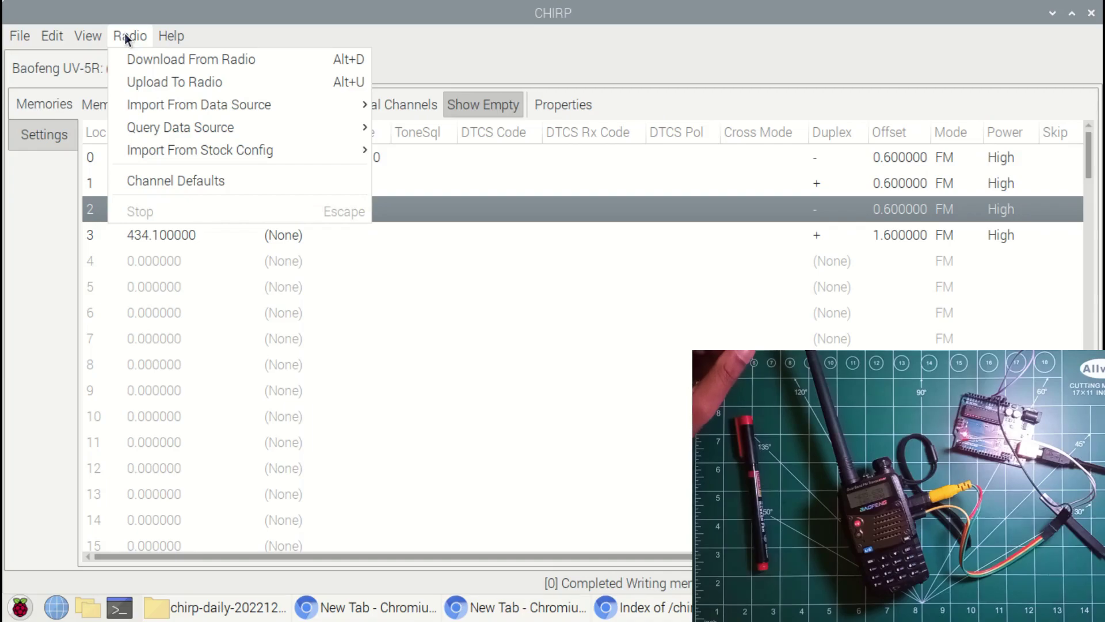
click(187, 82)
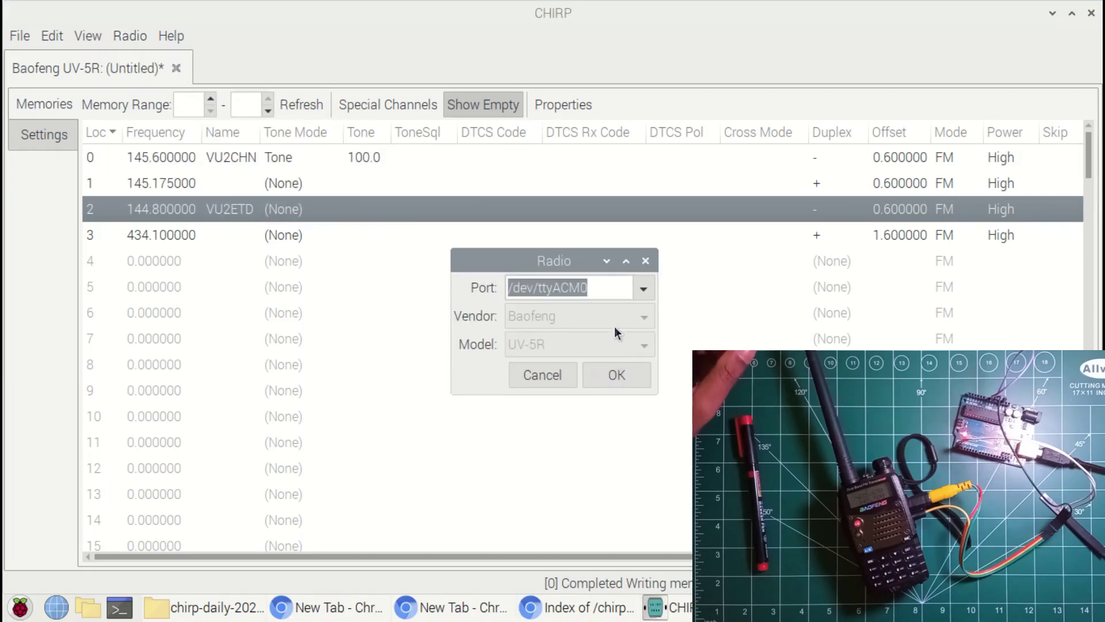
click(619, 376)
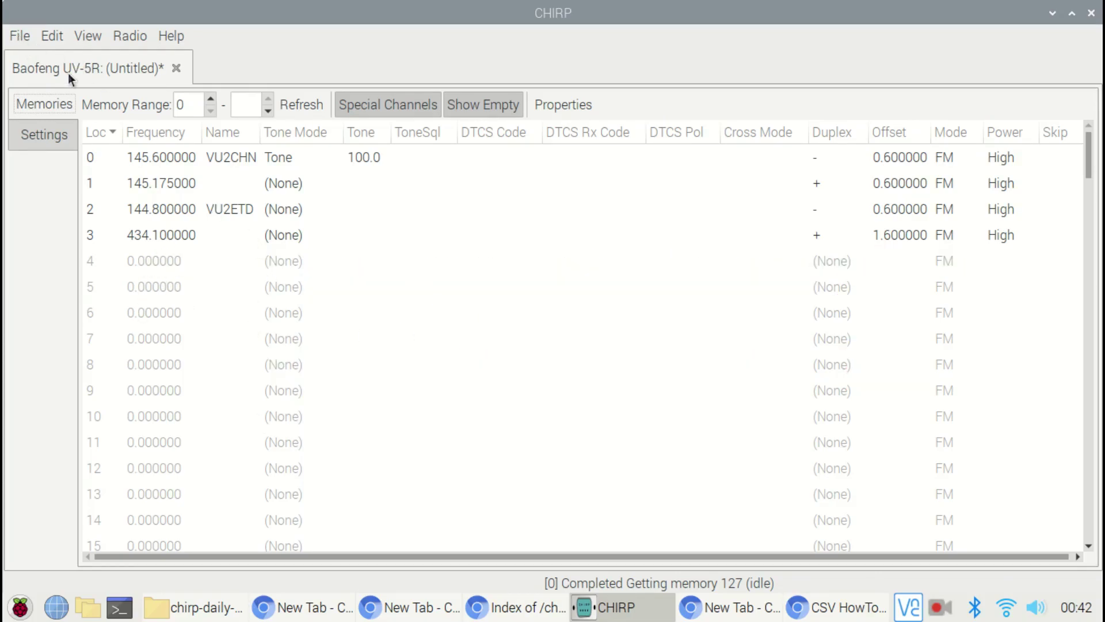
Export memory locations 0 to 3 to a CSV file named uv5r in the pi home folder
click(17, 35)
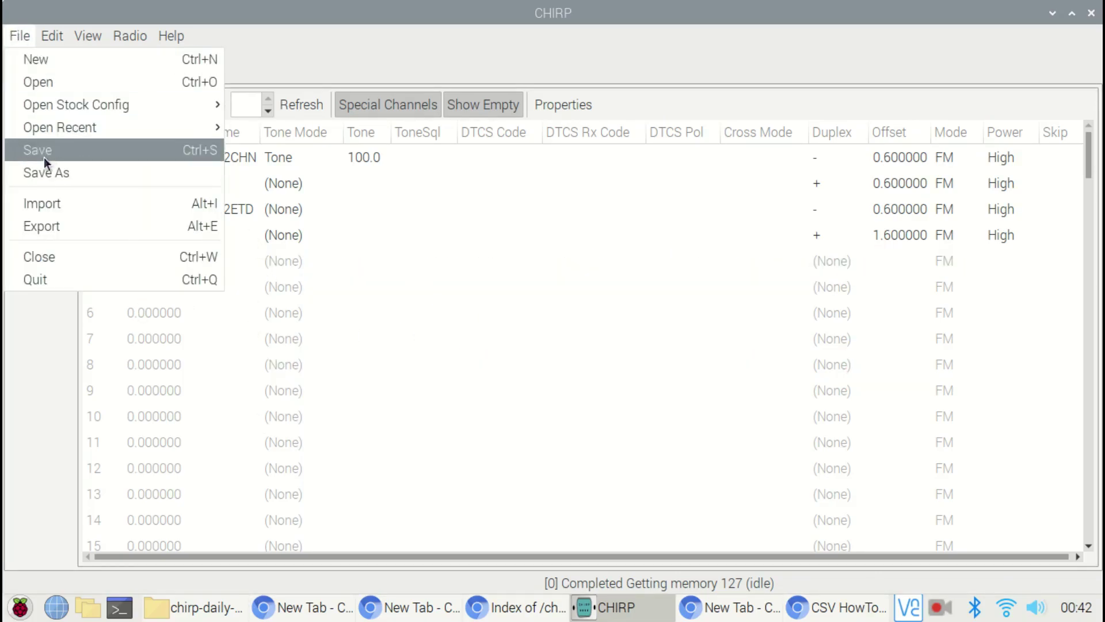
click(54, 225)
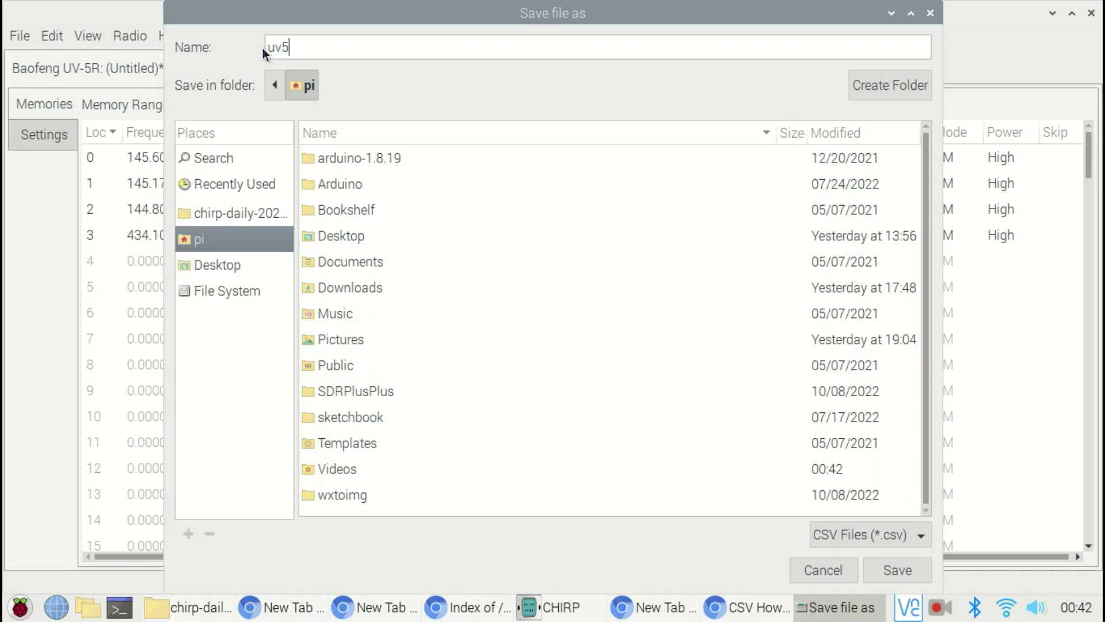
text(uv5r)
key(ctrl+a)
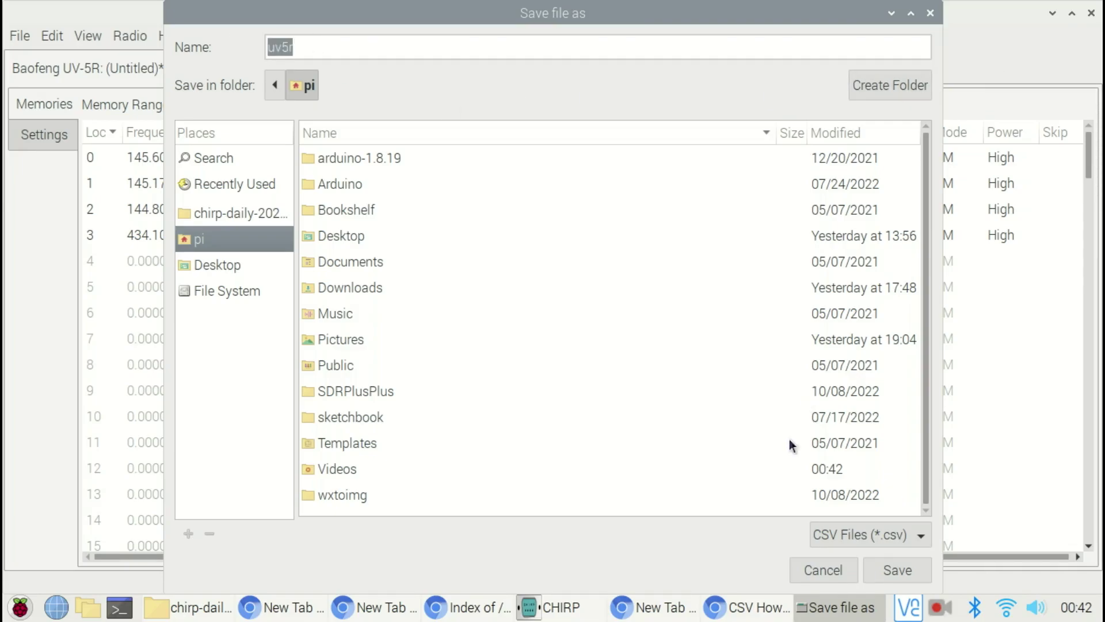
click(898, 571)
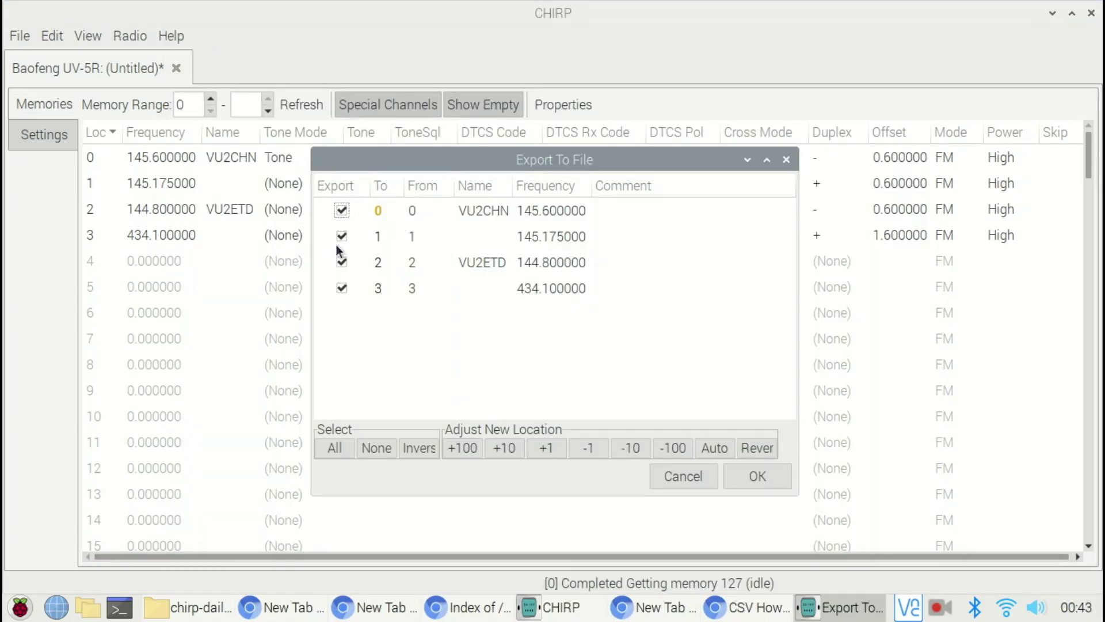
click(342, 289)
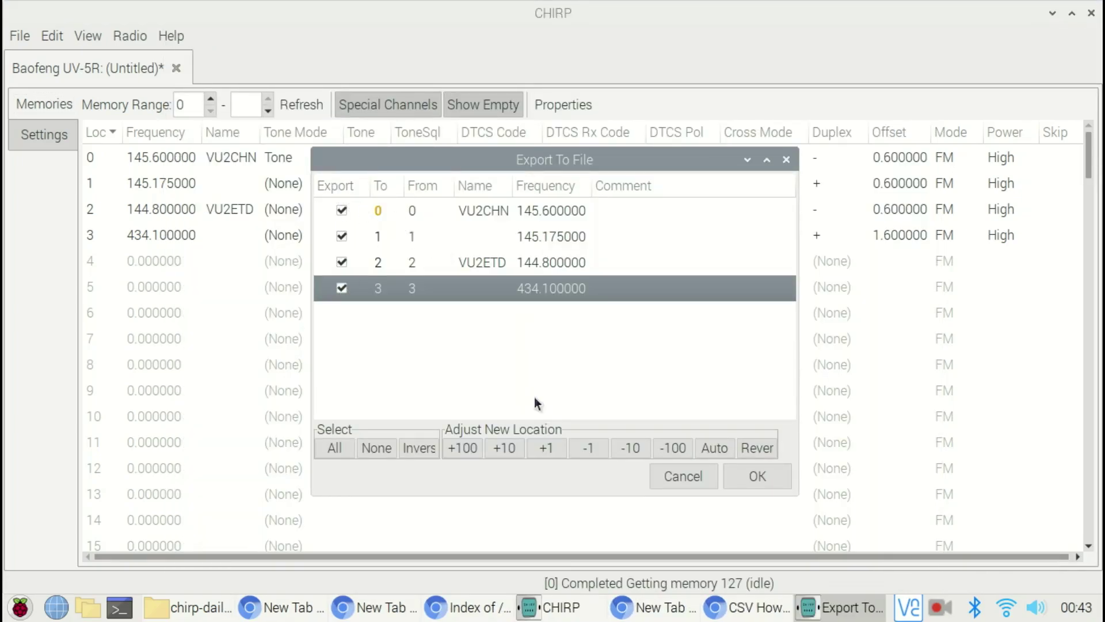
click(757, 476)
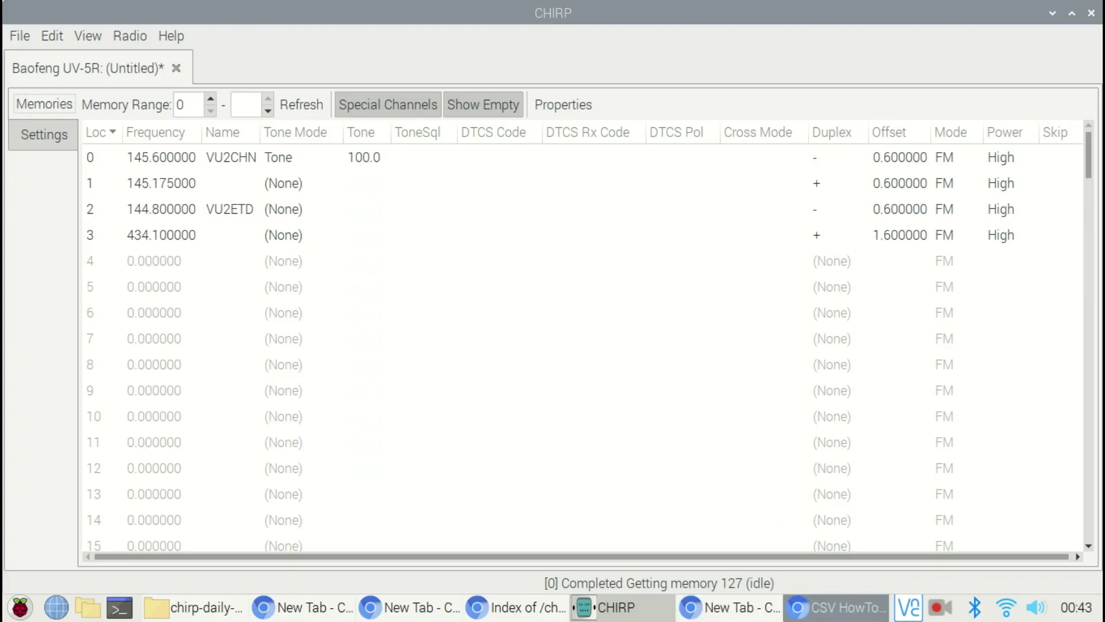
Open uv5r.csv from the pi home folder in LibreOffice Calc, accepting the default text import settings
click(206, 611)
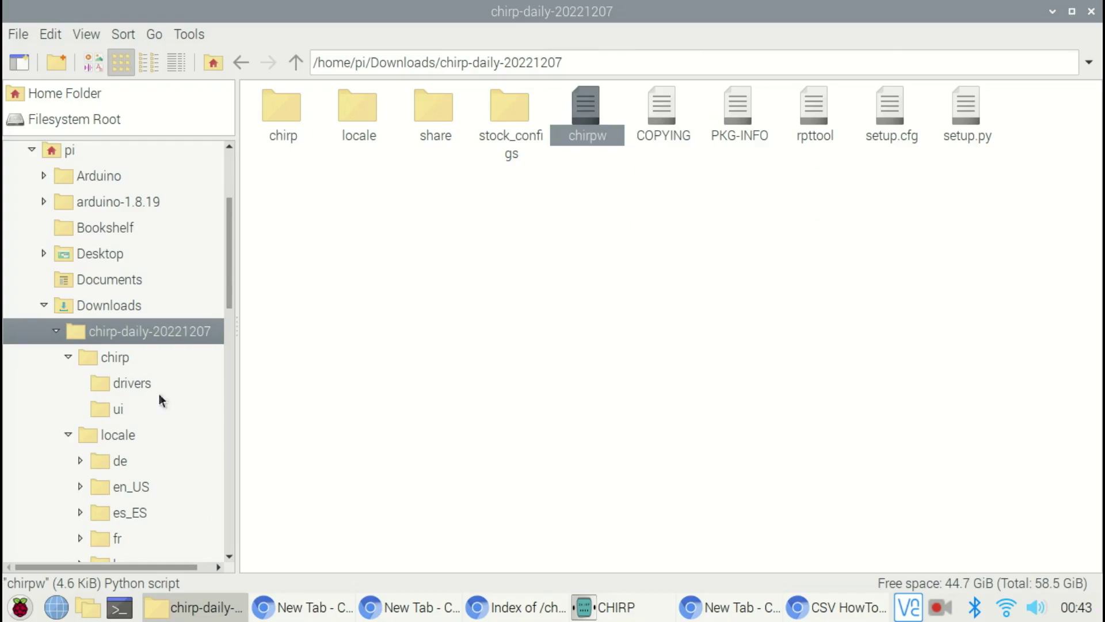
scroll(166, 394, down, 5)
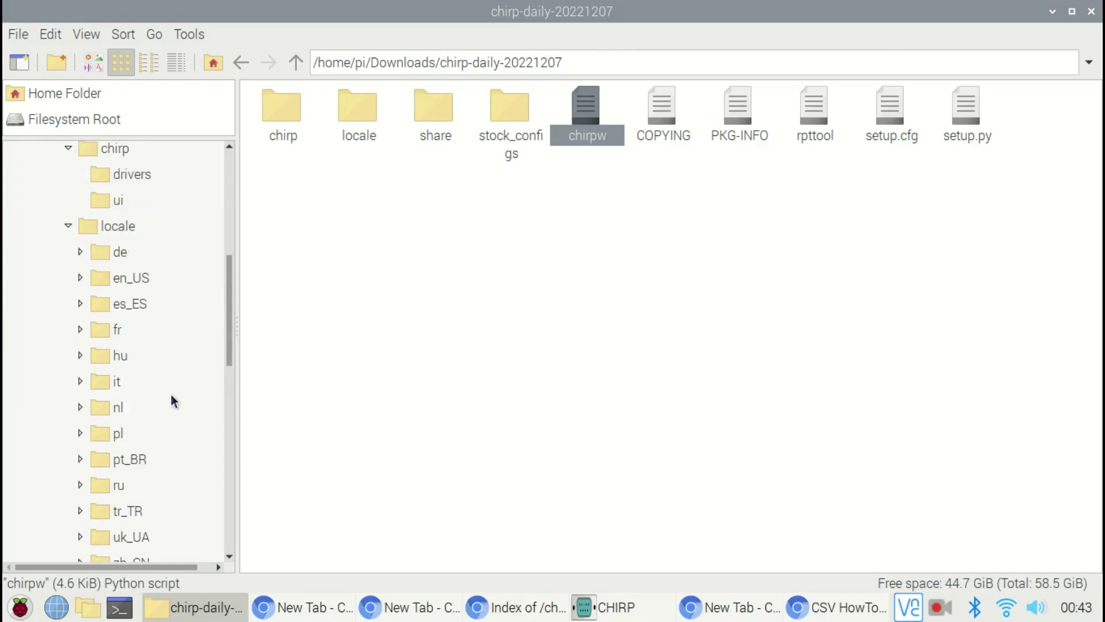
scroll(171, 394, down, 10)
scroll(171, 394, up, 10)
scroll(172, 387, up, 6)
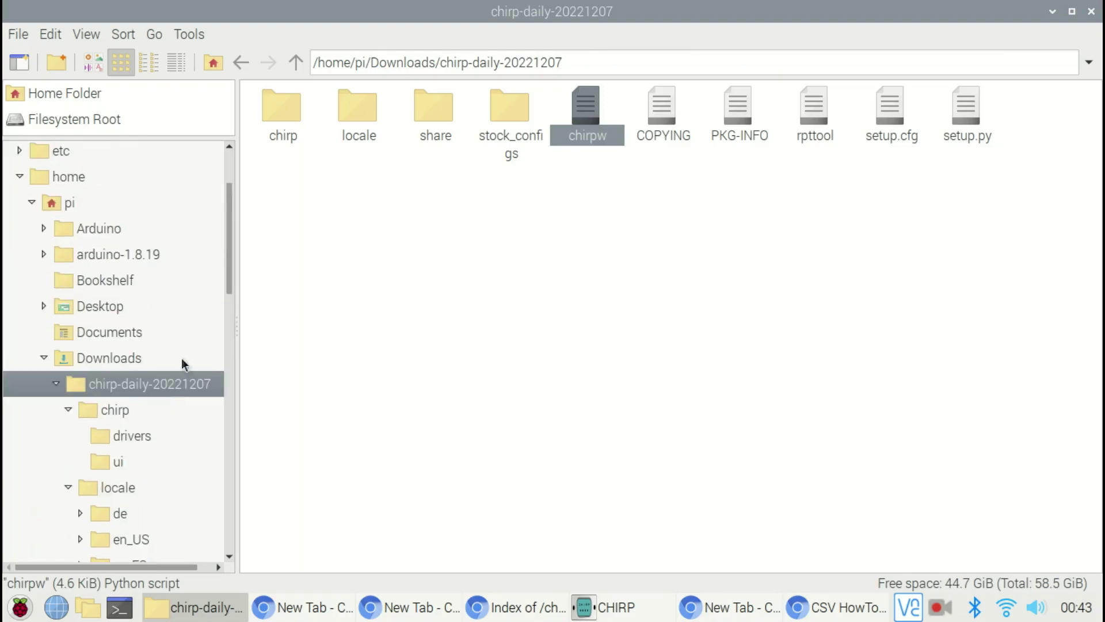
click(80, 209)
double_click(813, 196)
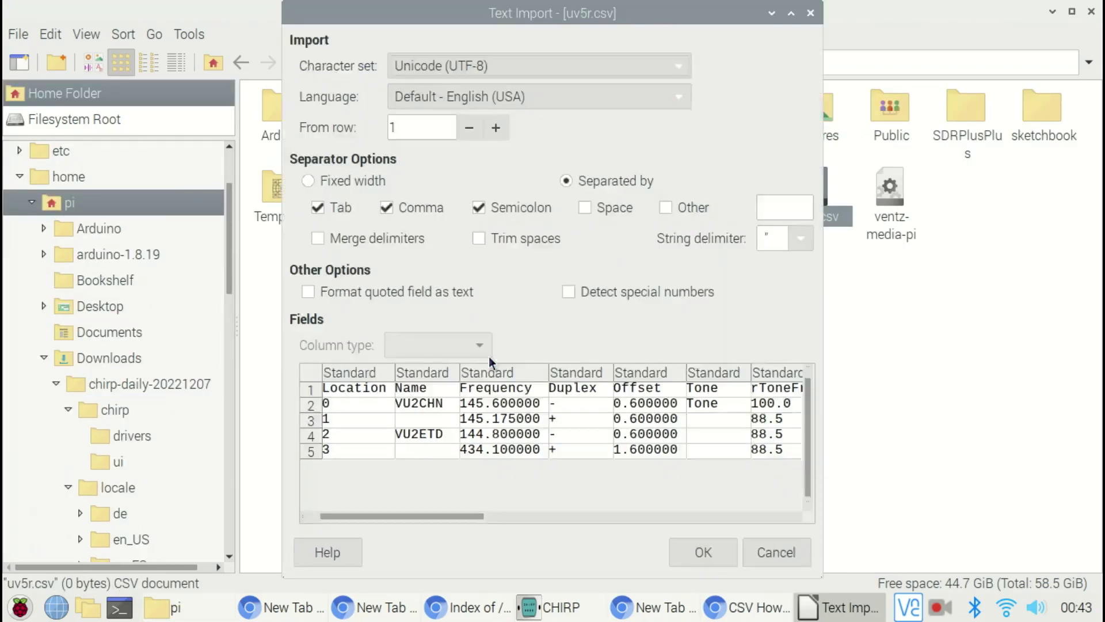
double_click(735, 15)
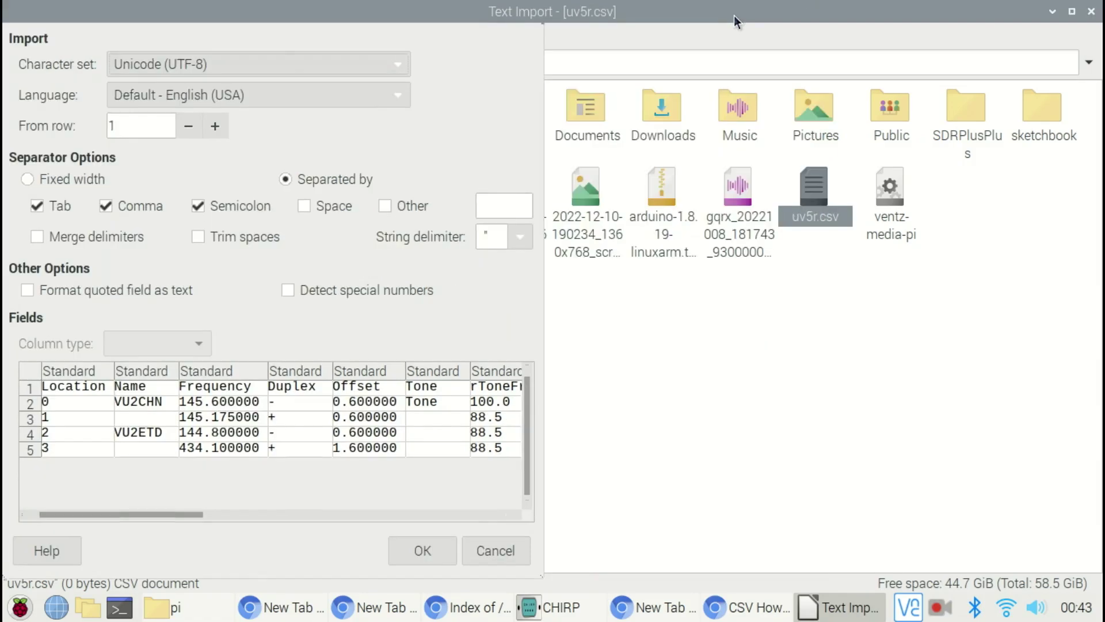
click(960, 569)
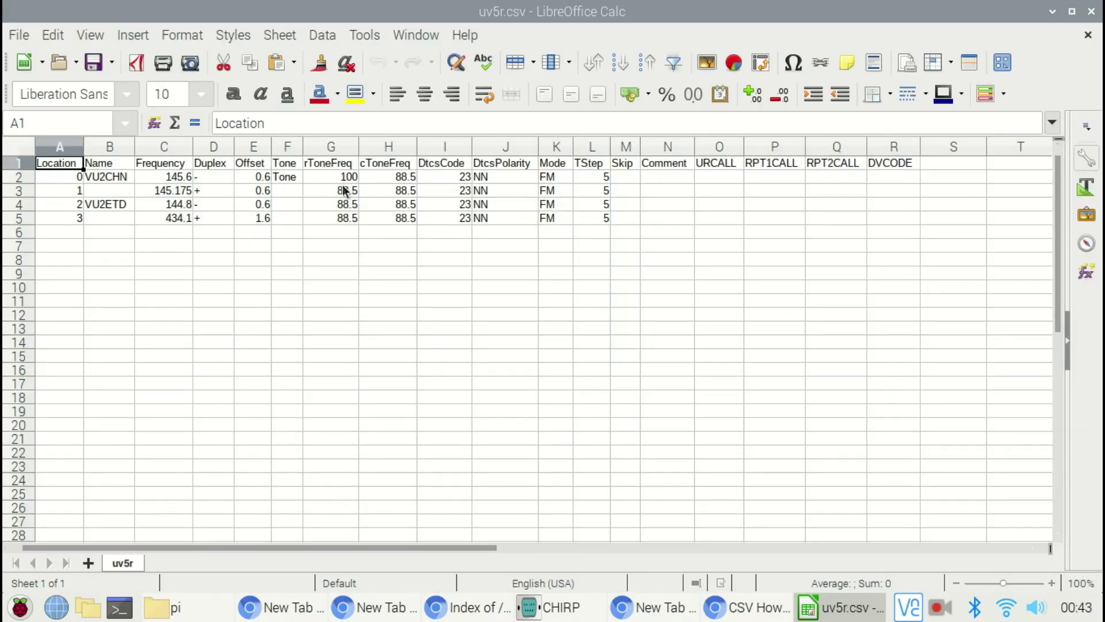
Enter test as the name of the 145.175 channel at location 1 in the spreadsheet
drag(58, 231, 798, 523)
click(105, 191)
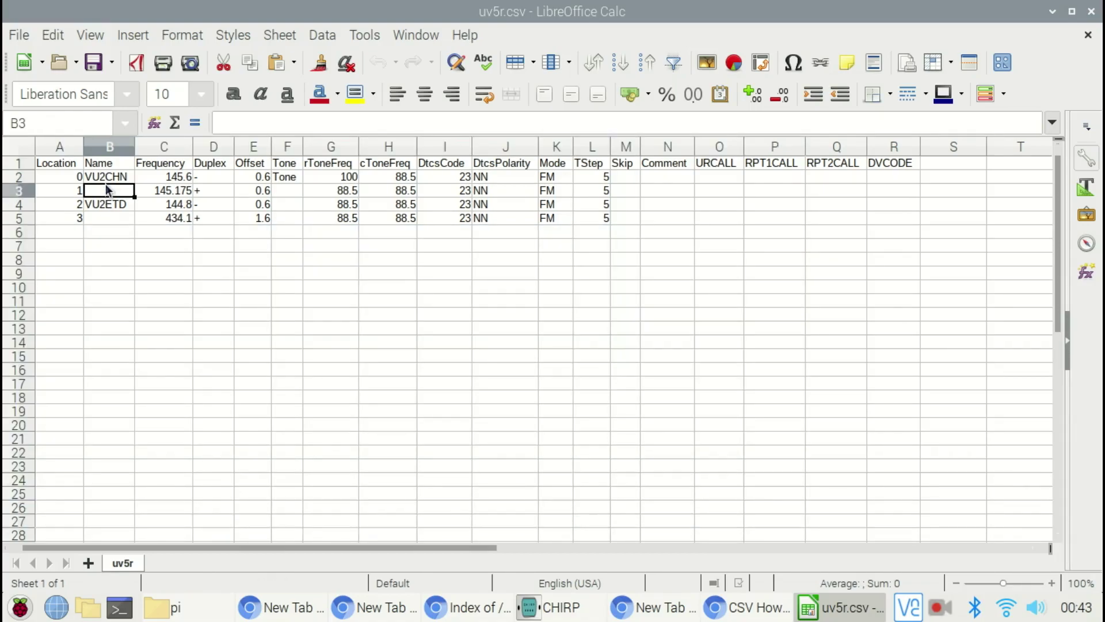
text(test)
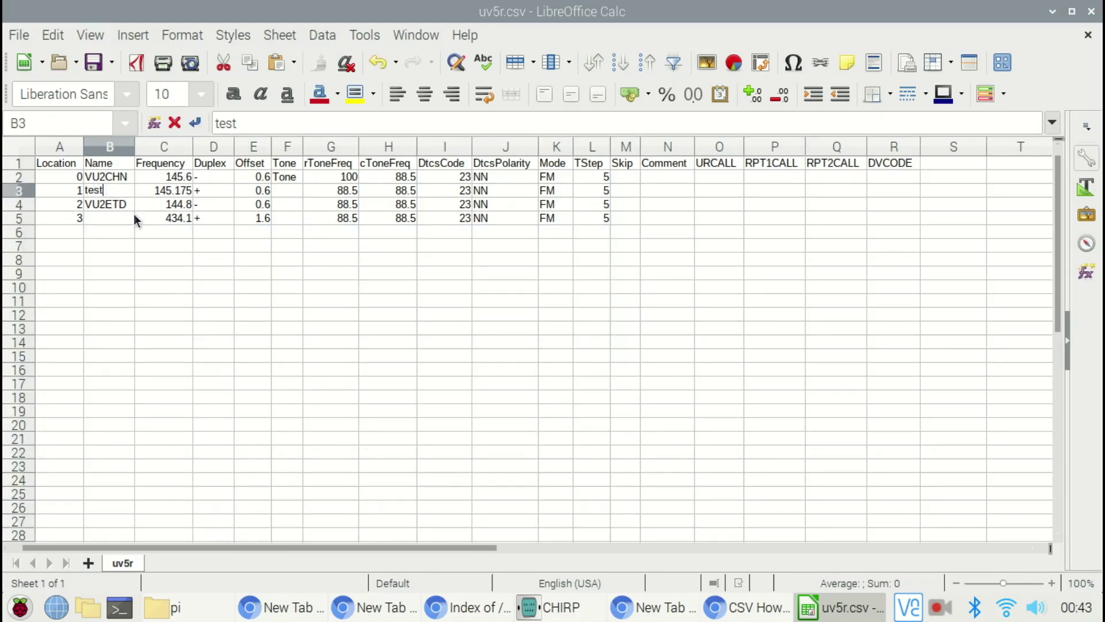
Save uv5r.csv in Text CSV format and close the spreadsheet
click(92, 64)
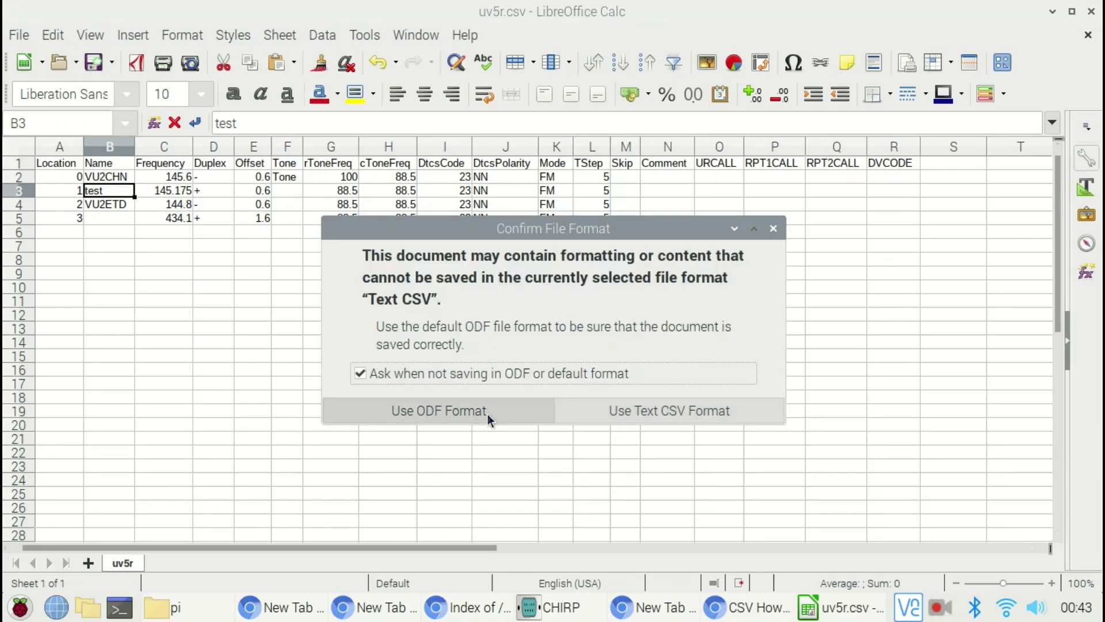
click(636, 410)
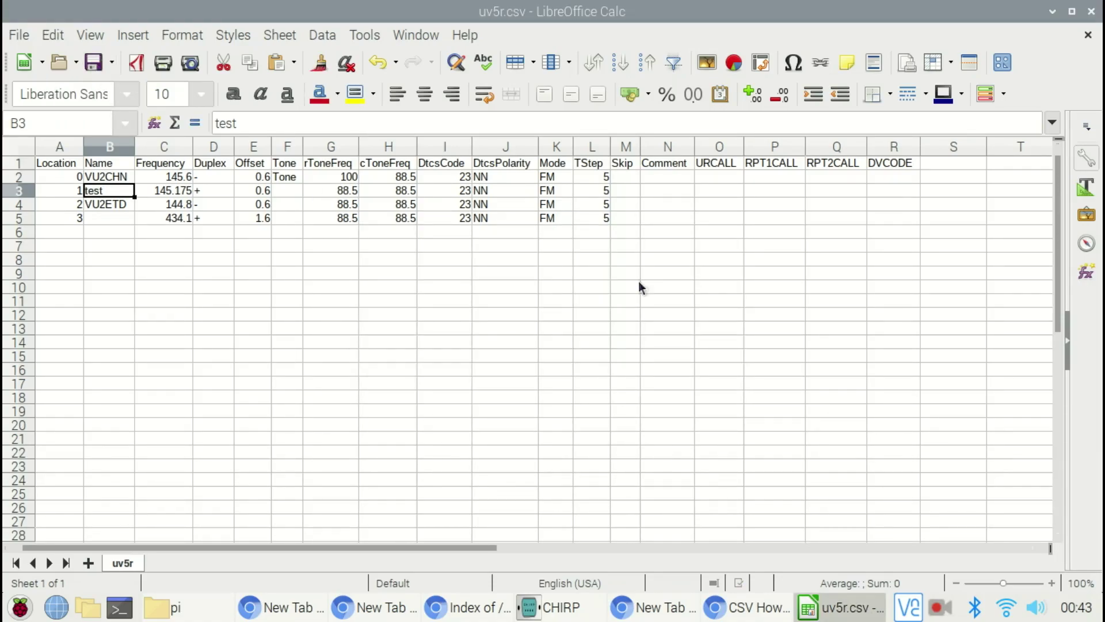
click(1092, 13)
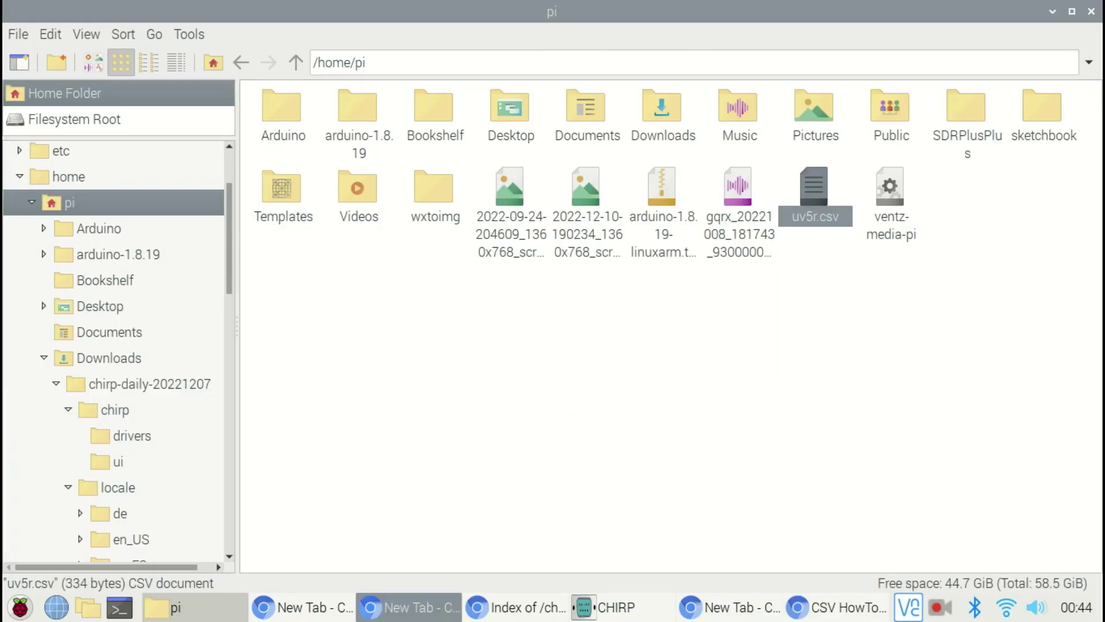
Switch to CHIRP and open uv5r.csv from the pi home folder for import into the UV-5R memory list
click(604, 607)
click(28, 34)
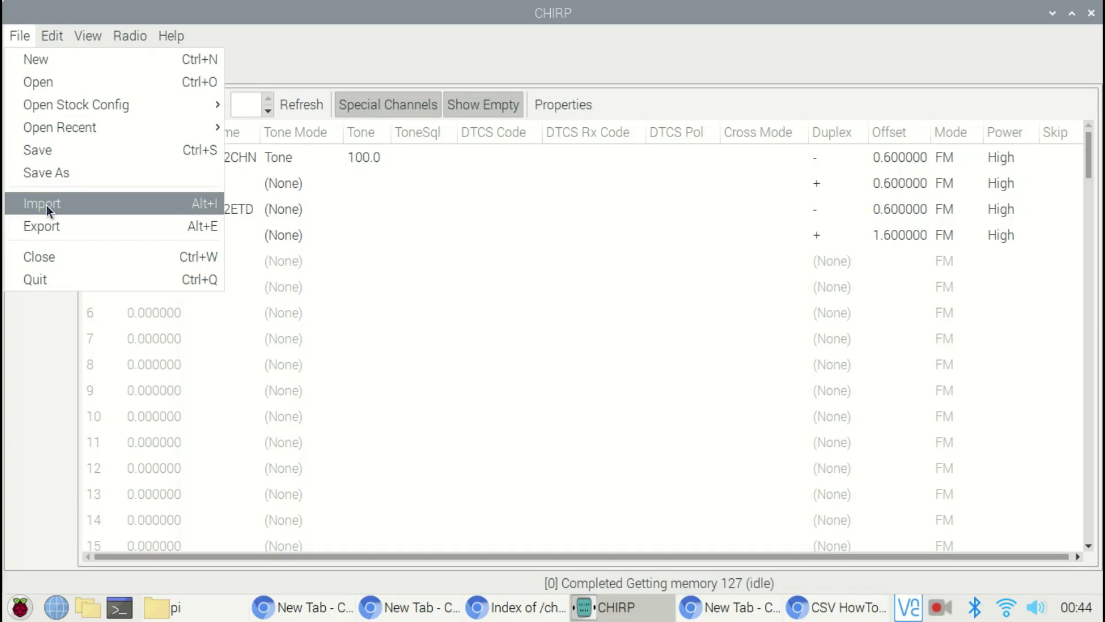
click(46, 205)
scroll(578, 417, down, 3)
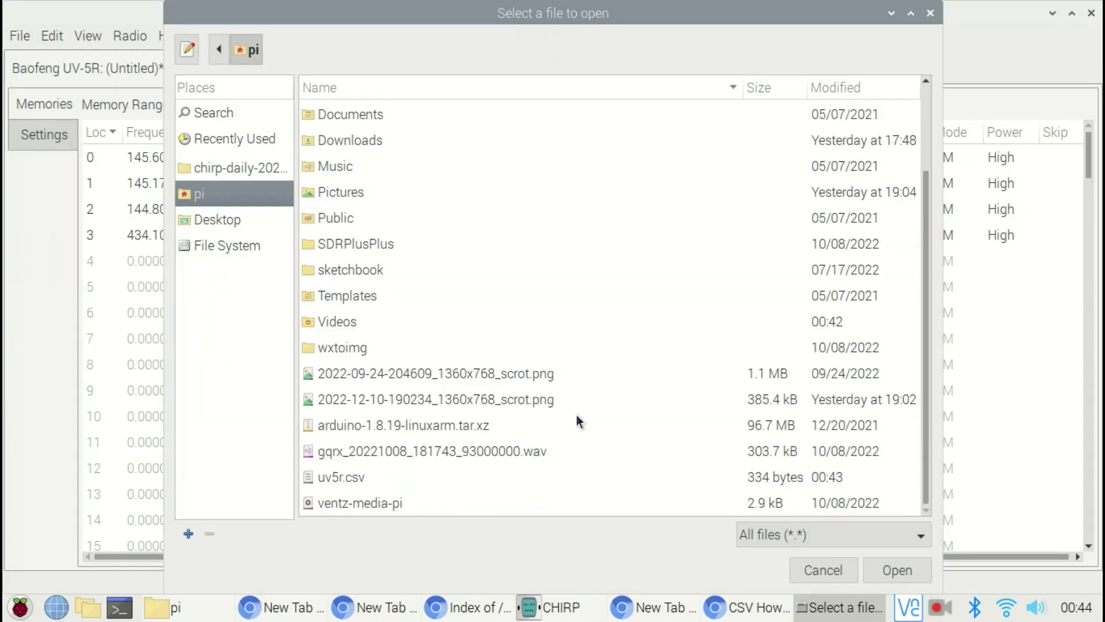
click(353, 483)
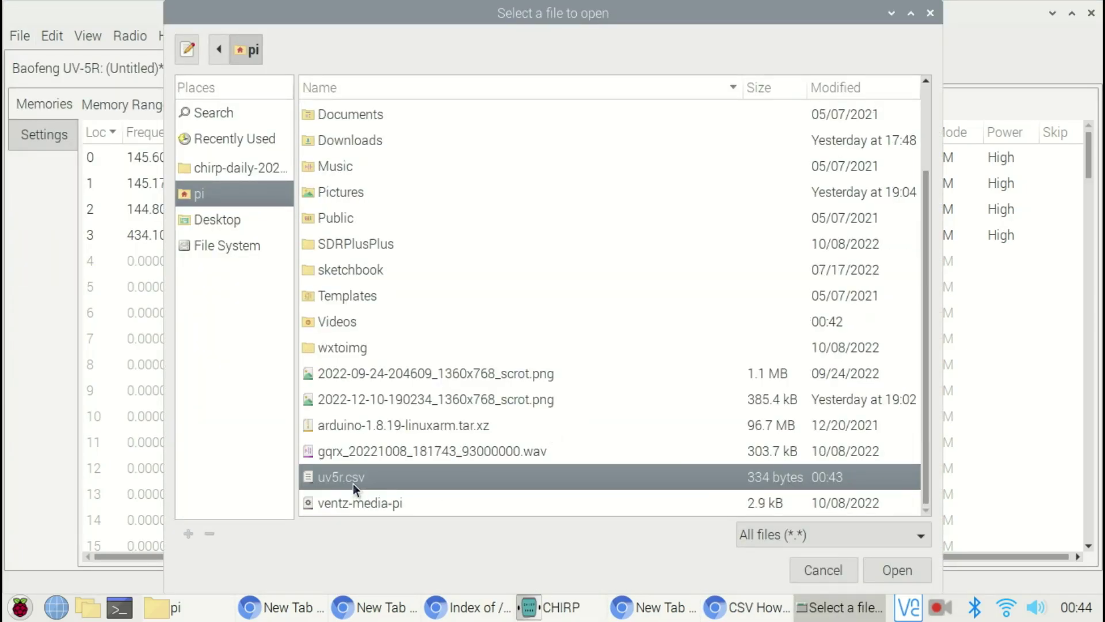
click(902, 568)
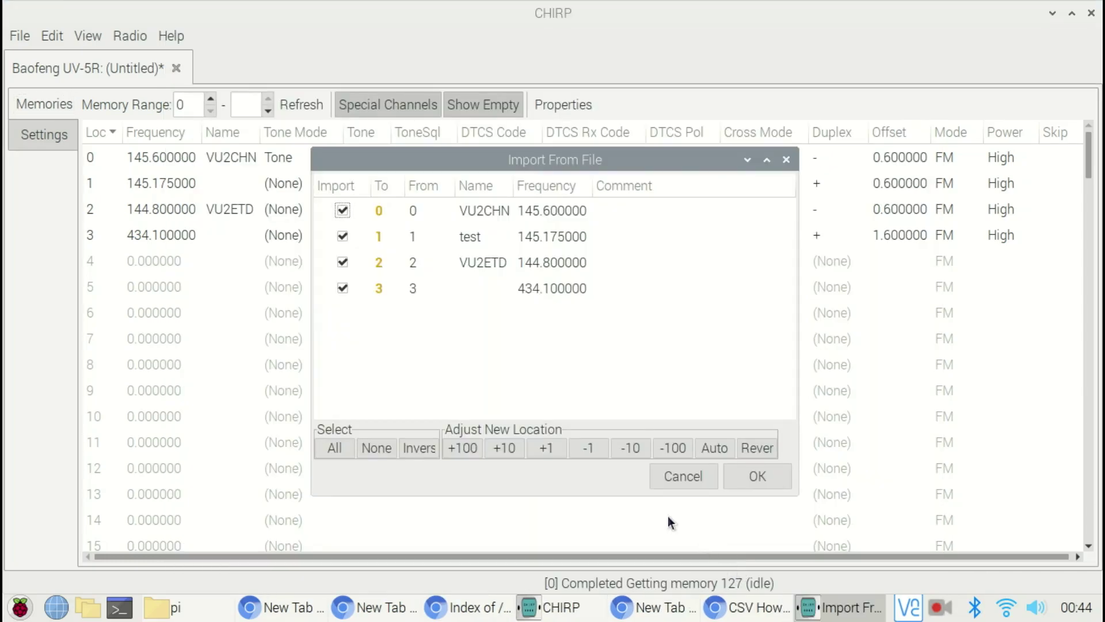
Try limiting the import to the test channel, and include the channels from locations 0, 2 and 3 again
click(343, 236)
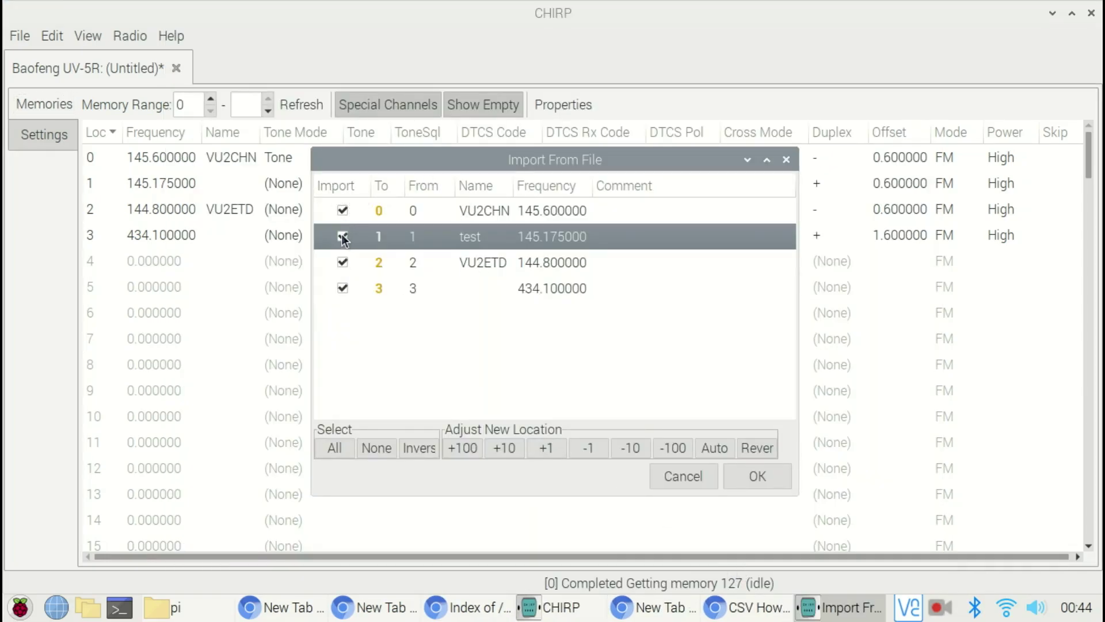
click(343, 212)
click(343, 287)
click(343, 263)
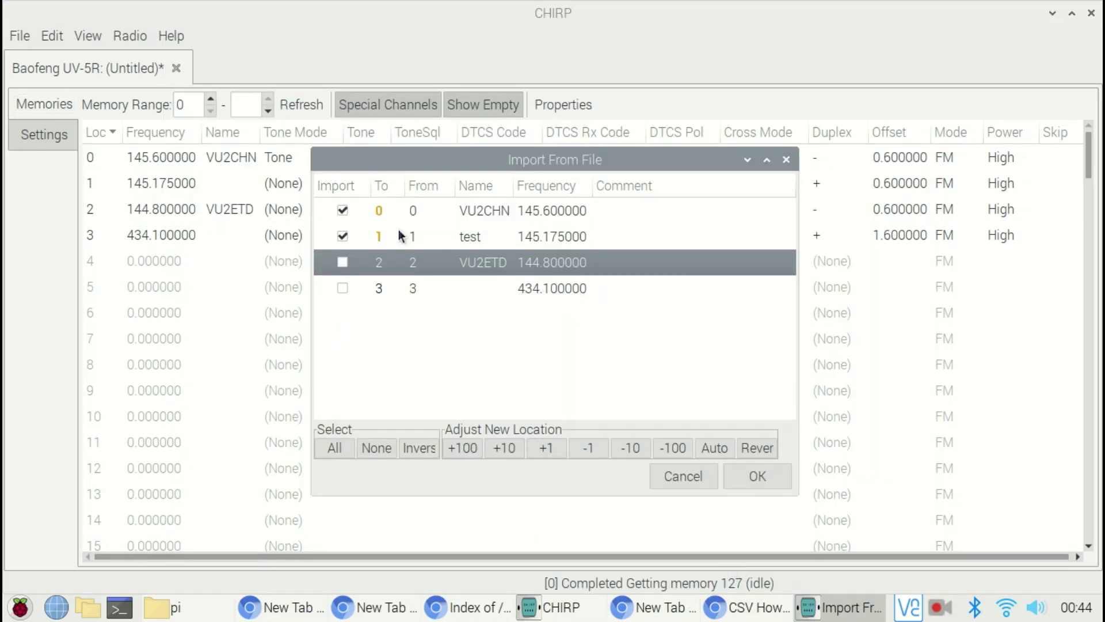
click(342, 211)
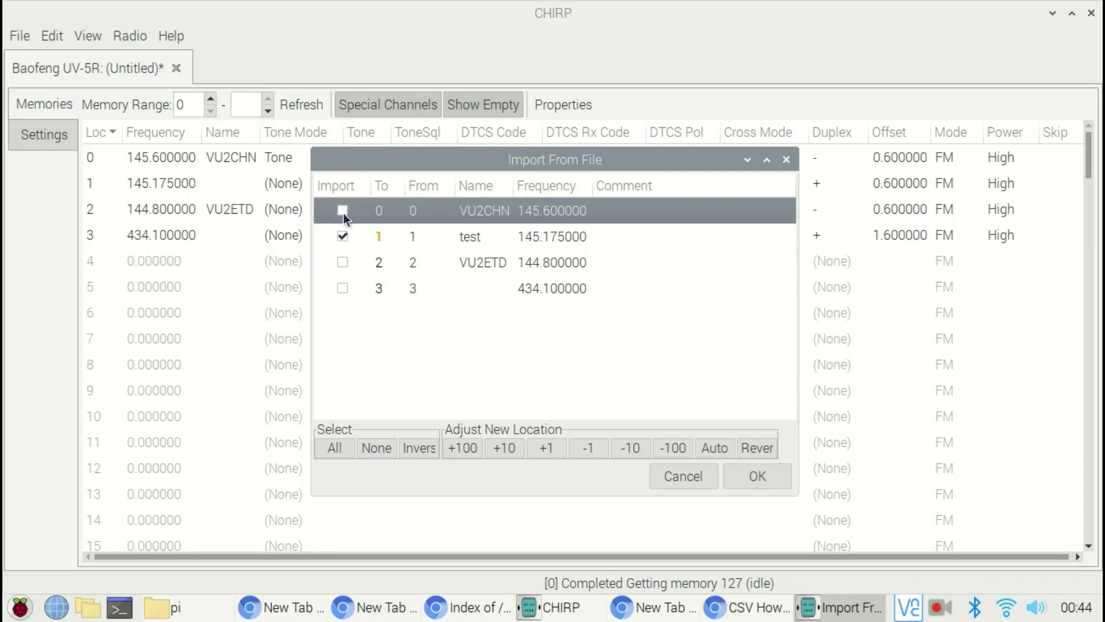
click(343, 210)
click(343, 263)
click(343, 288)
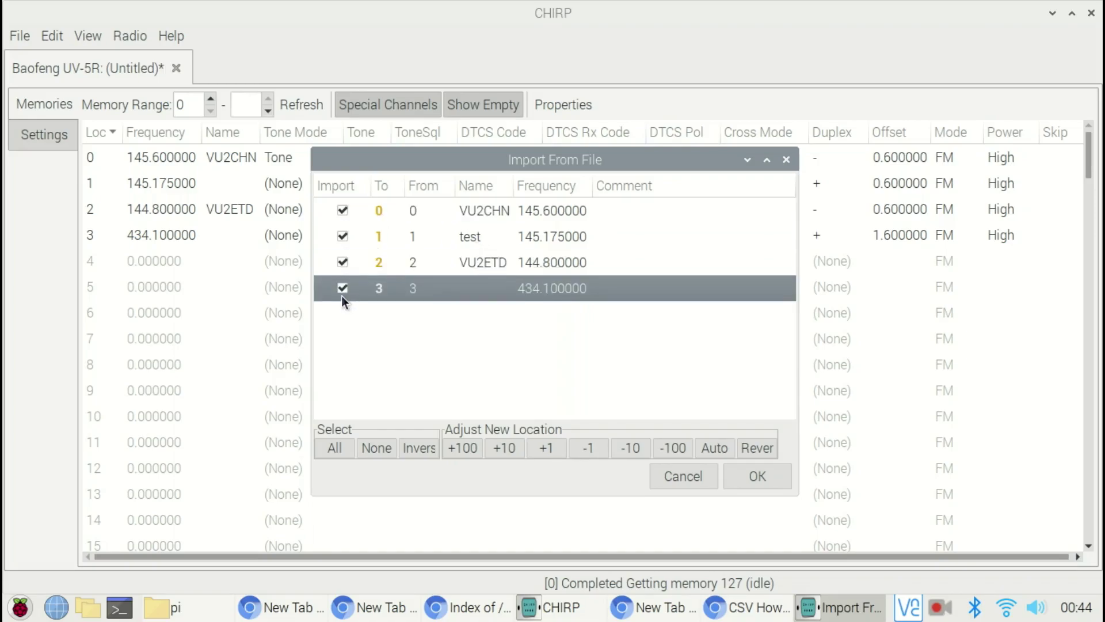
Import all four channels from the file into memory locations 0 to 3
click(757, 478)
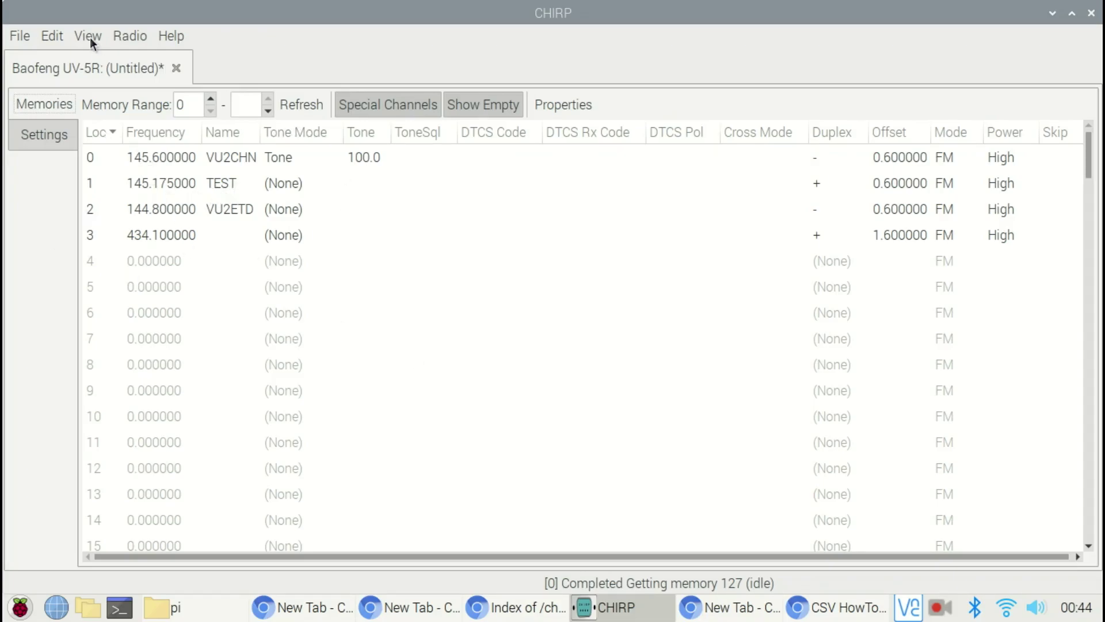
Upload the channel list with the imported test name to the Baofeng UV-5R
click(129, 36)
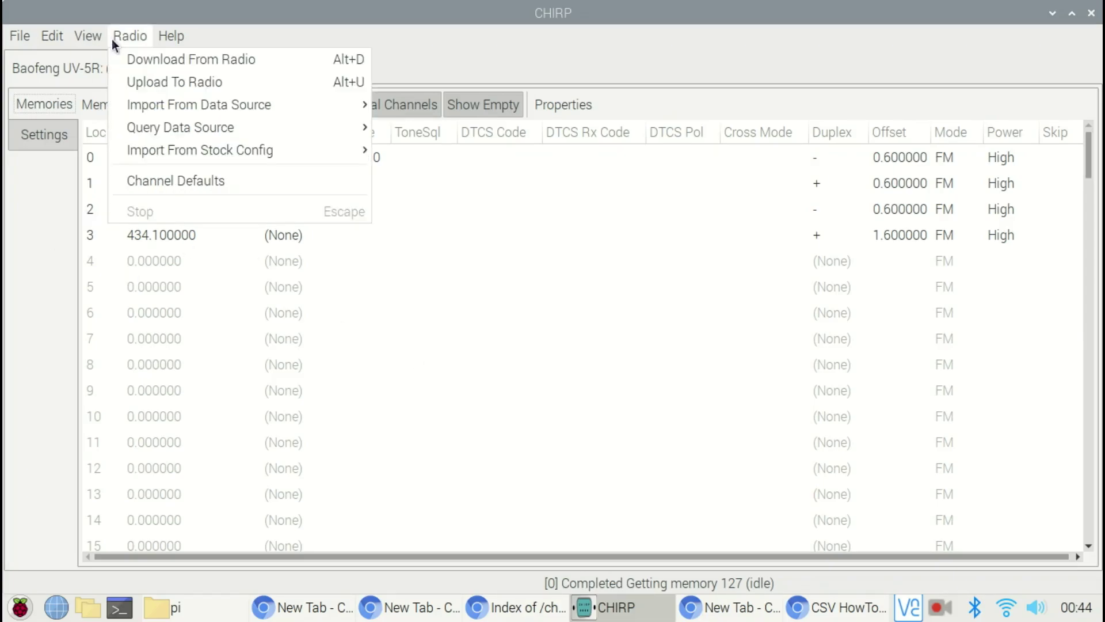
click(133, 84)
click(618, 384)
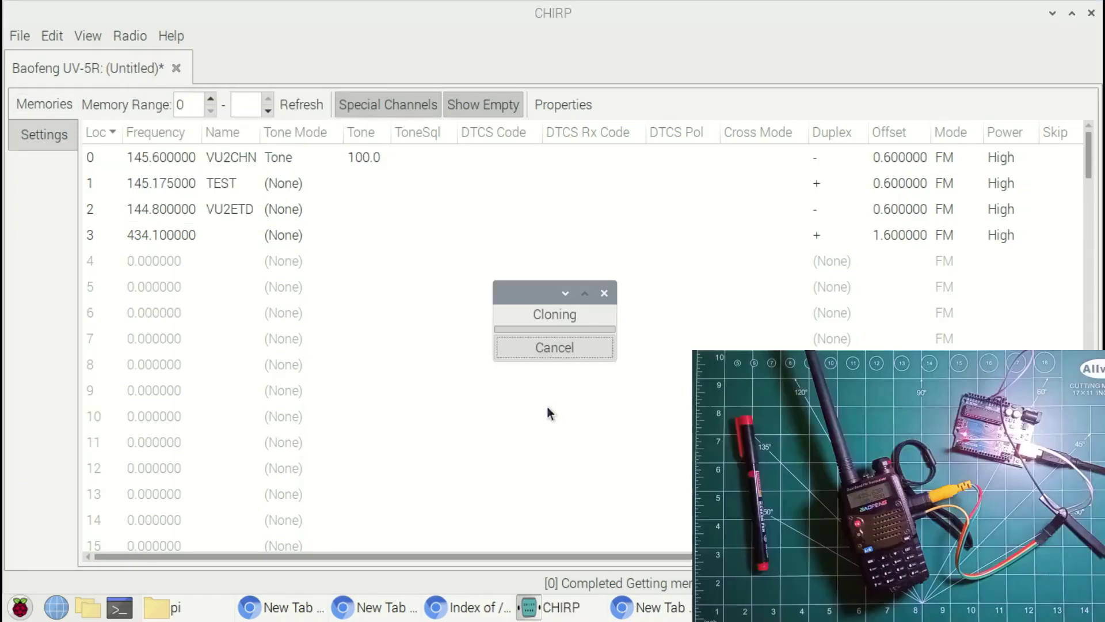